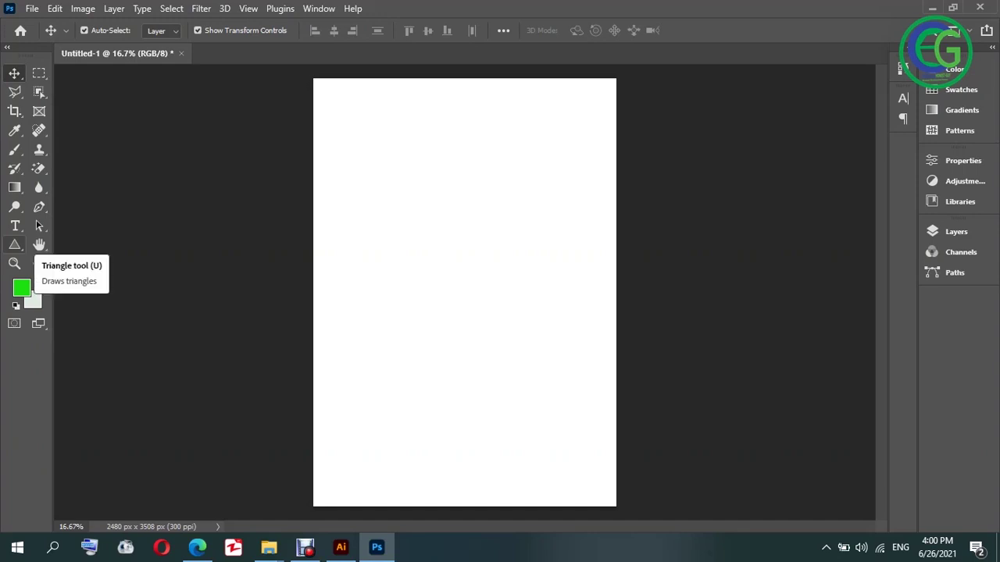
- Draw a dark rectangle about 1930 × 1153 px and move it fully onto the upper half of the page
click(14, 245)
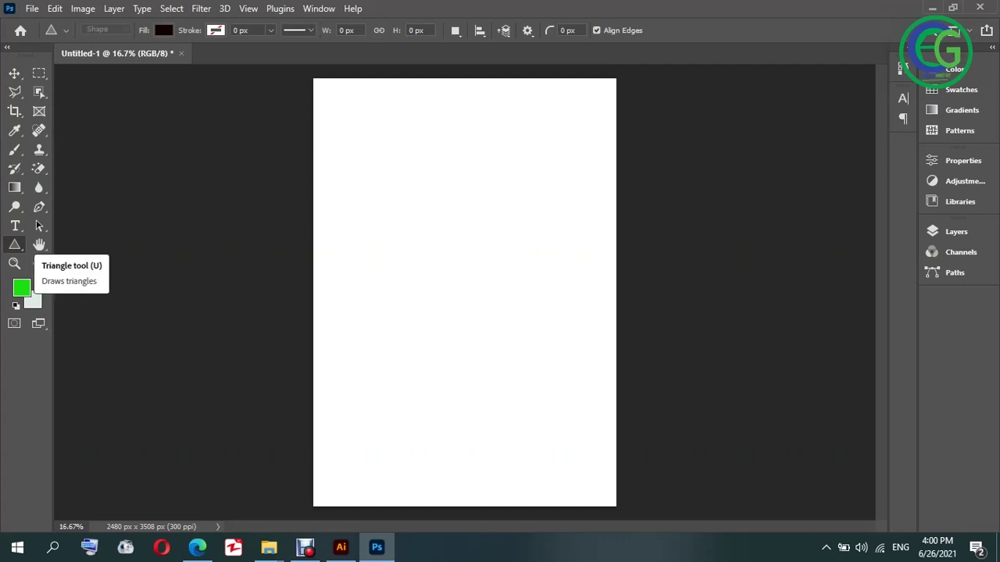
right_click(14, 245)
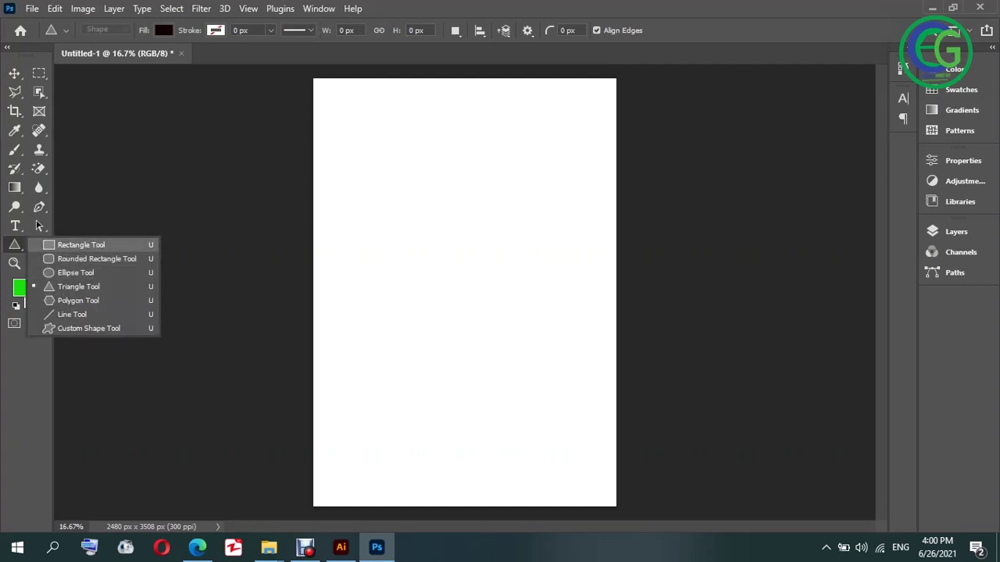
click(78, 244)
drag(396, 181, 514, 253)
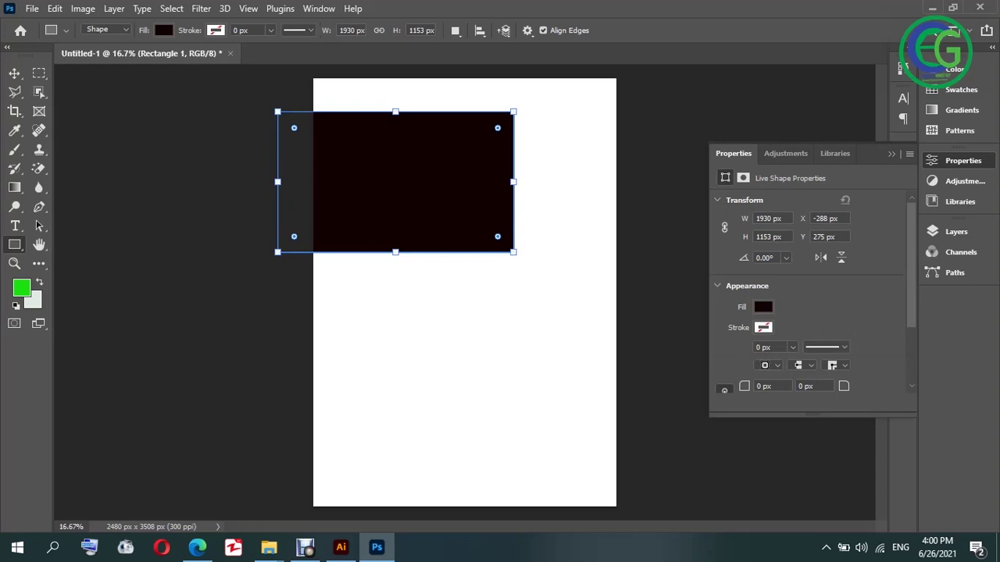
key(v)
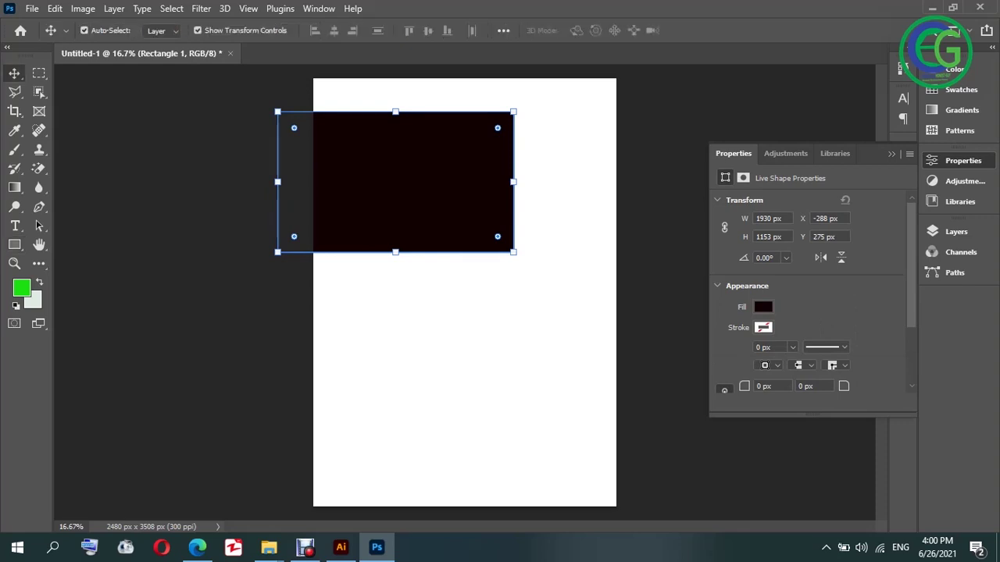
drag(468, 150, 553, 181)
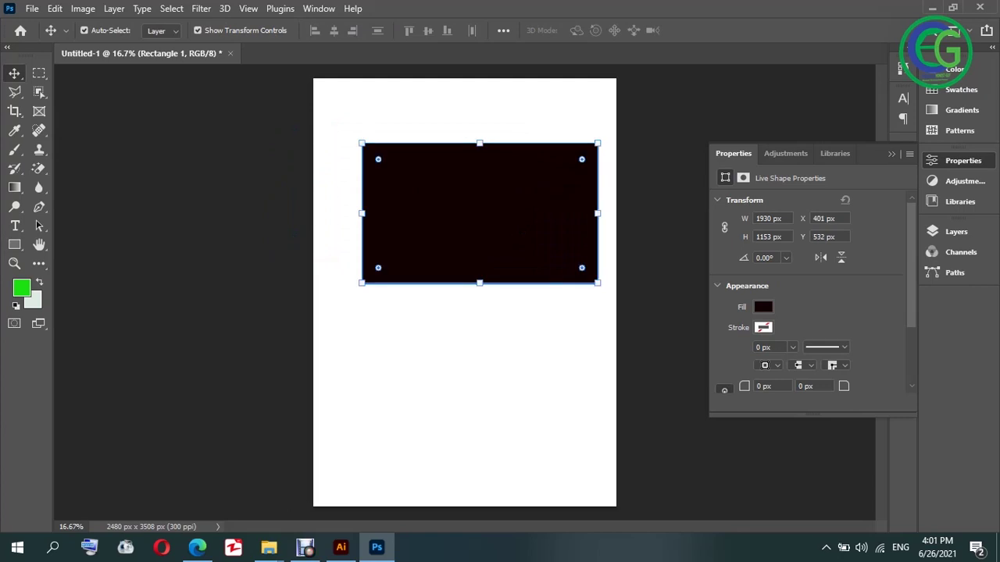
- Try rounding all four corners of the rectangle to about 263 px and undo the rounding
drag(378, 159, 394, 175)
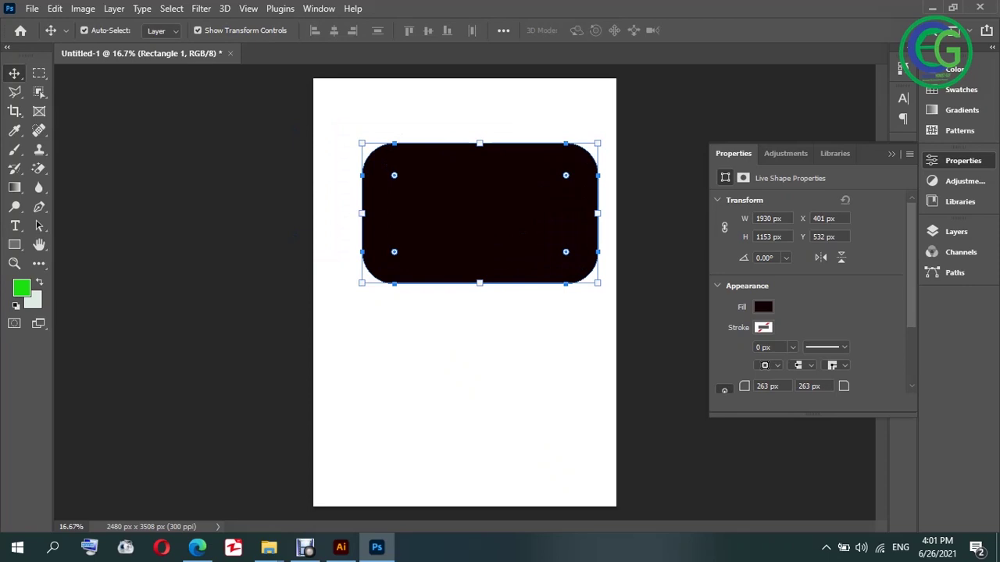
click(762, 326)
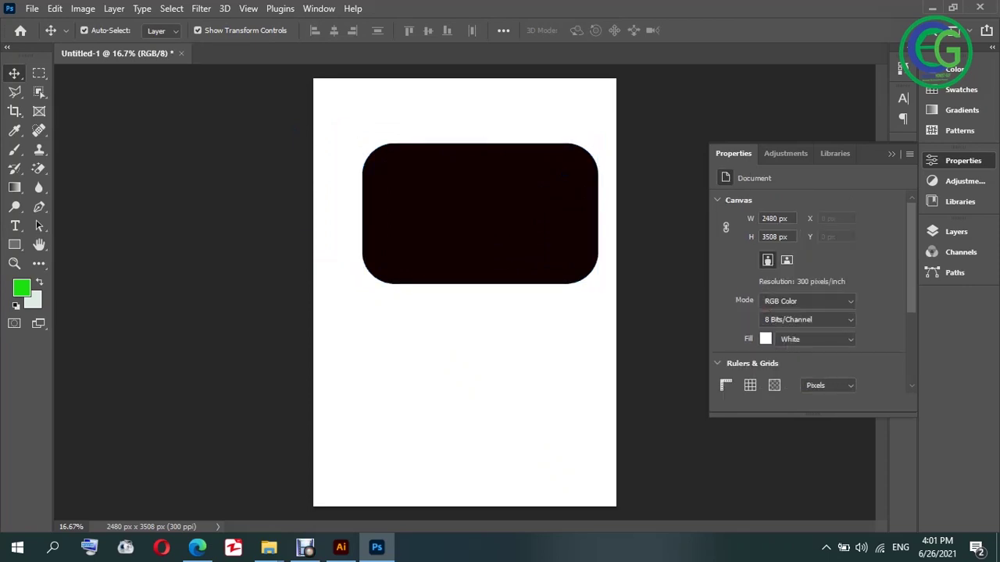
key(ctrl+z)
key(ctrl+z)
key(ctrl+shift+z)
key(ctrl+z)
key(ctrl+shift+z)
key(ctrl+z)
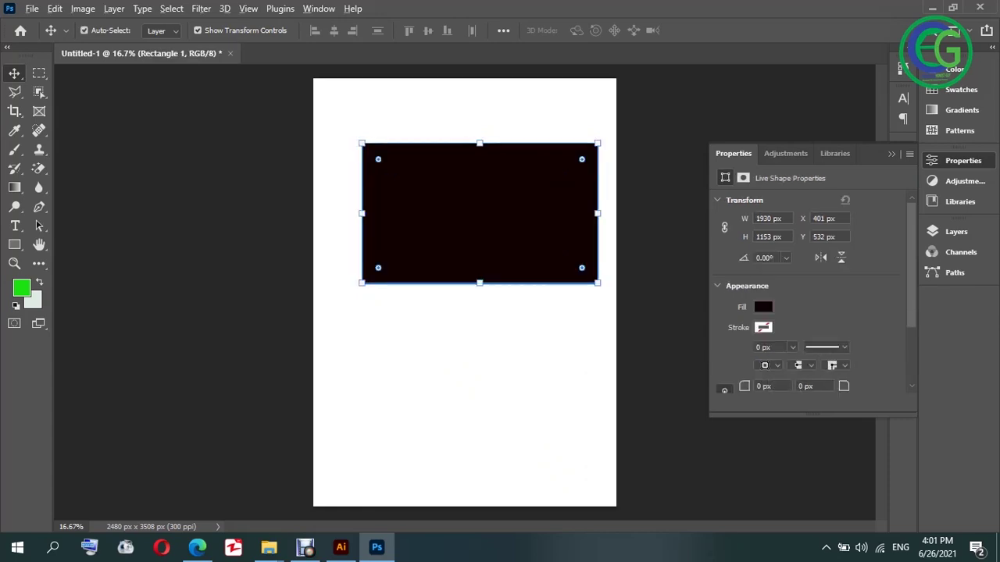
- Round only the rectangle's upper-left corner to a radius of about 719 px
key(ctrl)
drag(378, 160, 479, 260)
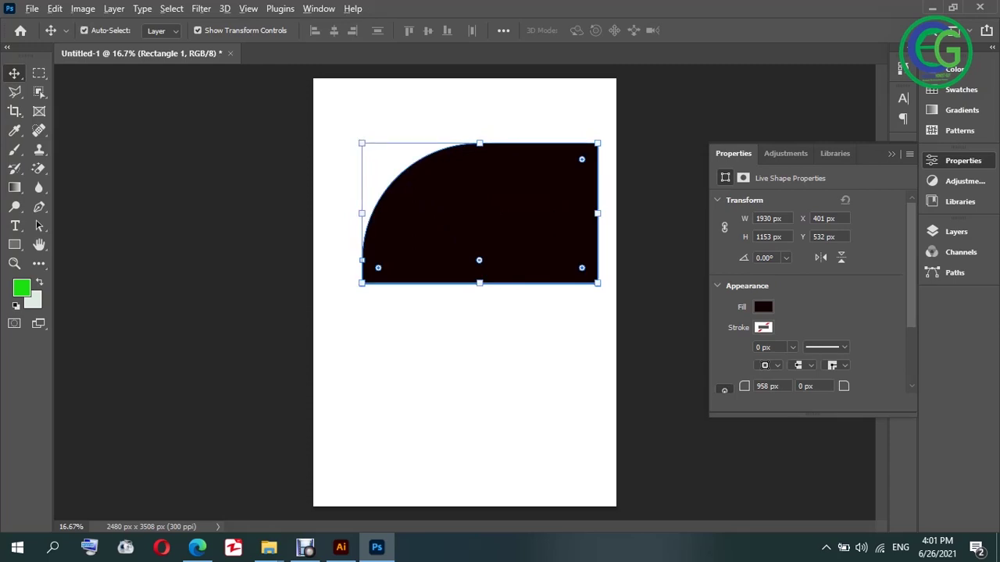
drag(478, 260, 450, 230)
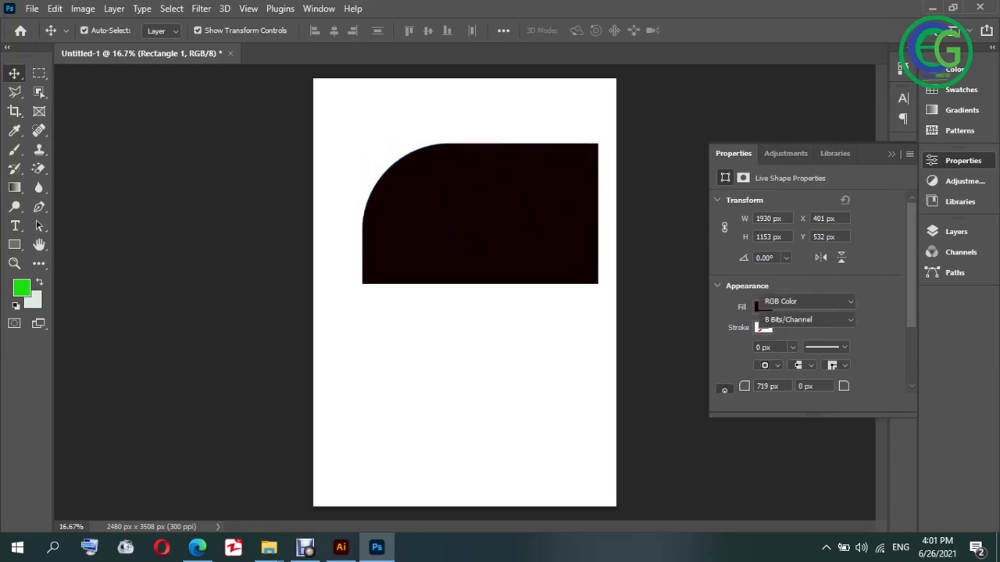
- Move the shape to the page's lower-right corner and reduce its height to about 607 px
drag(478, 229, 512, 458)
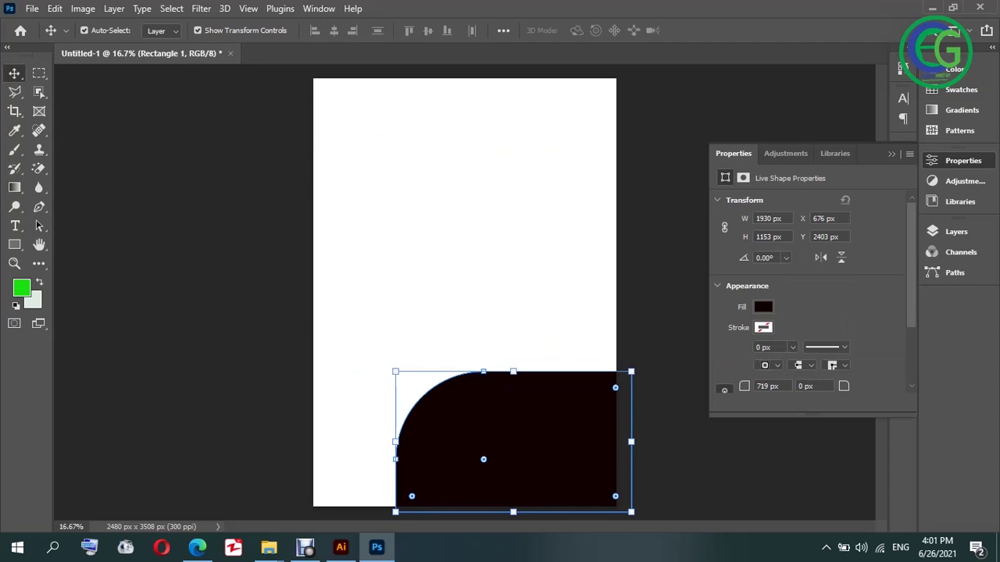
key(ctrl+t)
drag(513, 372, 513, 439)
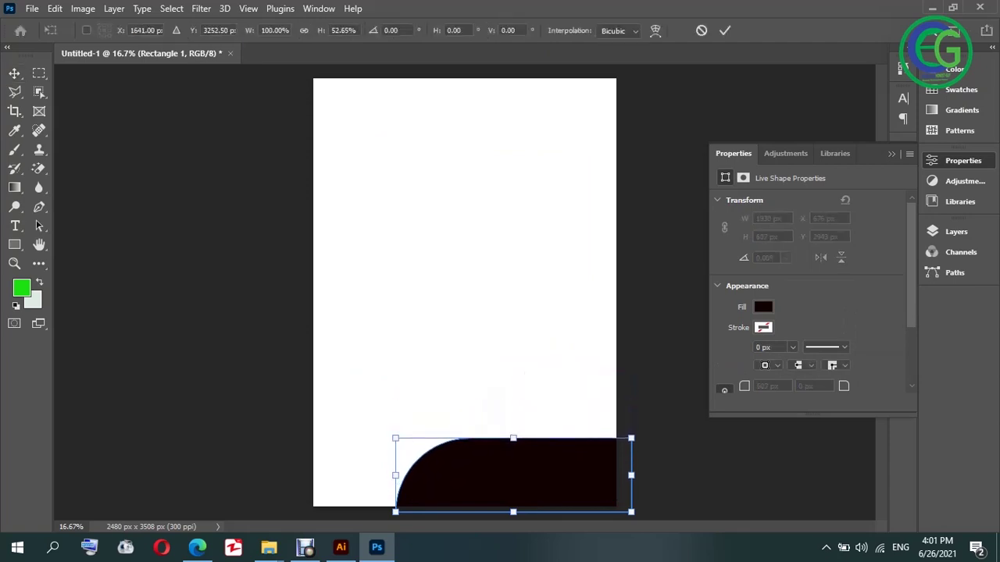
key(Return)
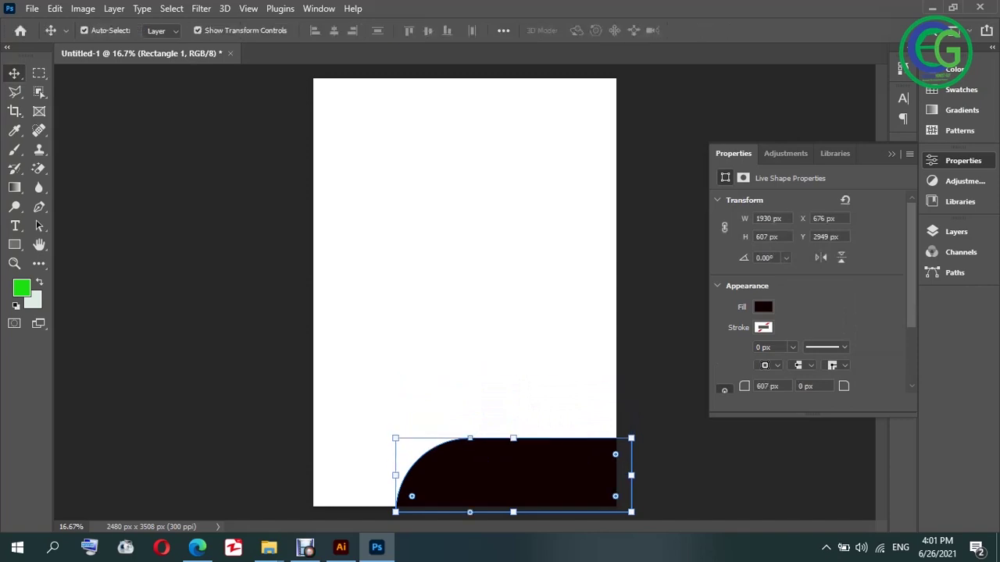
- Draw a triangle about 1492 × 1213 px on the upper half of the page and round its corners to about 148 px
click(14, 225)
click(14, 245)
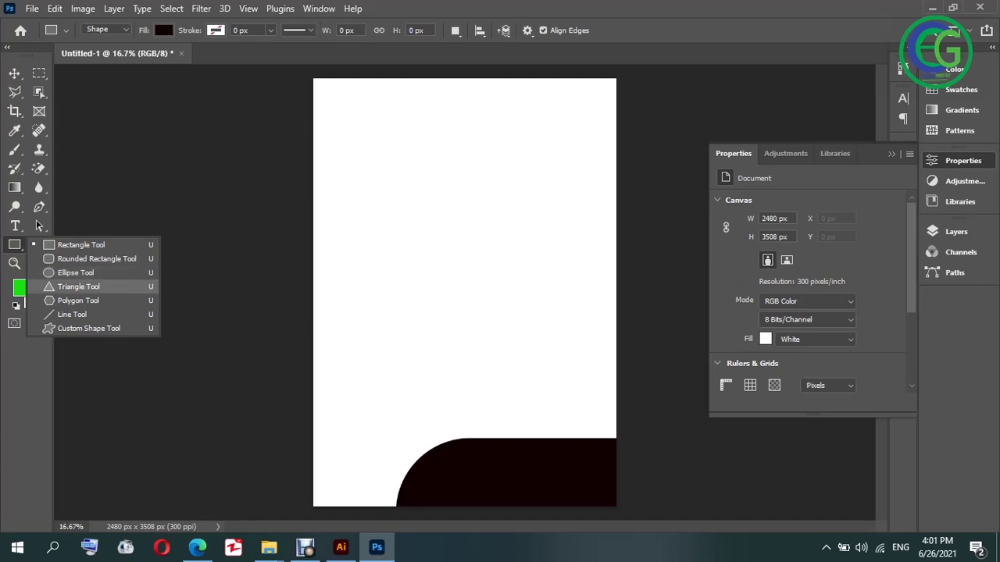
click(78, 286)
drag(367, 140, 550, 290)
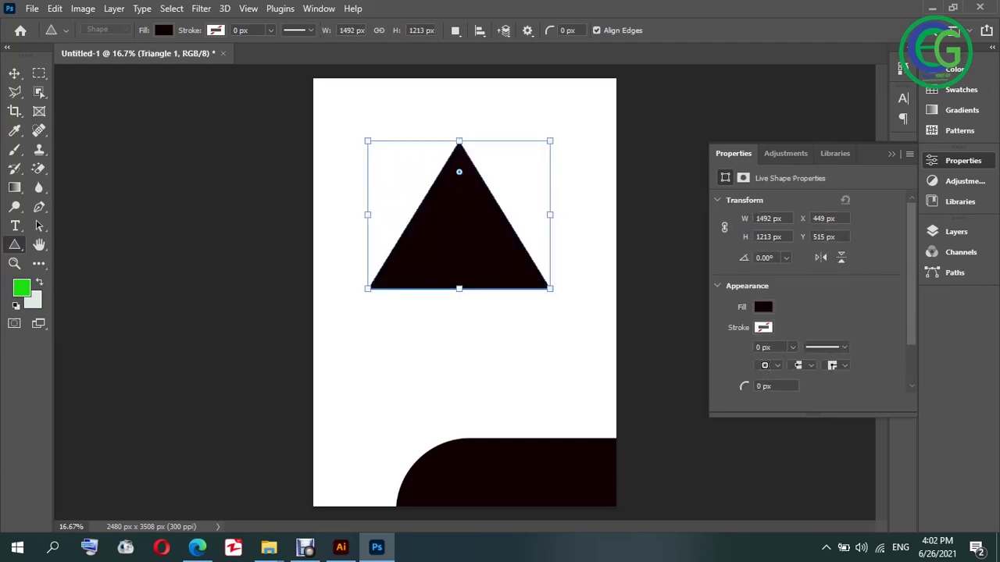
drag(459, 171, 458, 175)
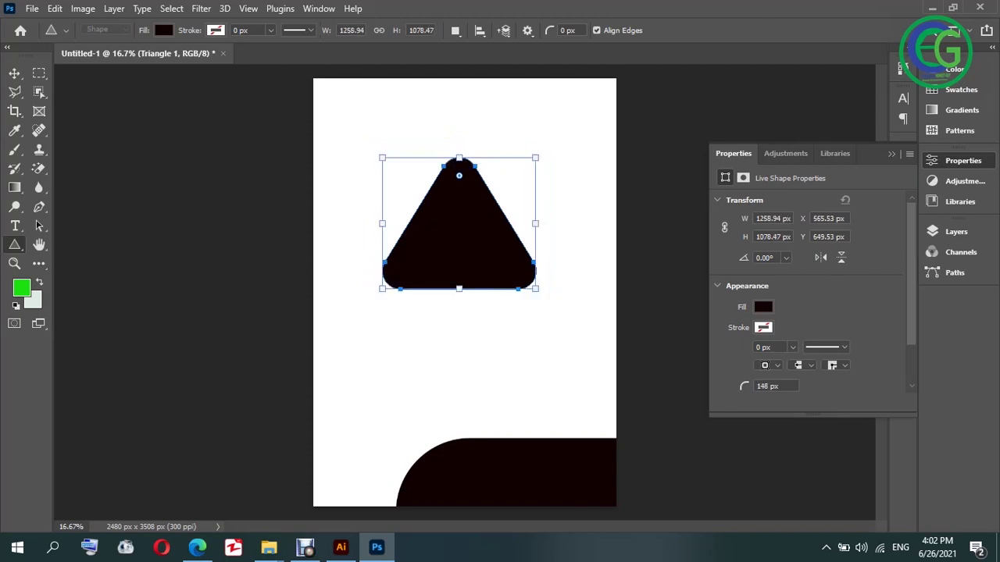
- Move the rounded triangle to the page's lower-left corner, next to the curved shape
key(v)
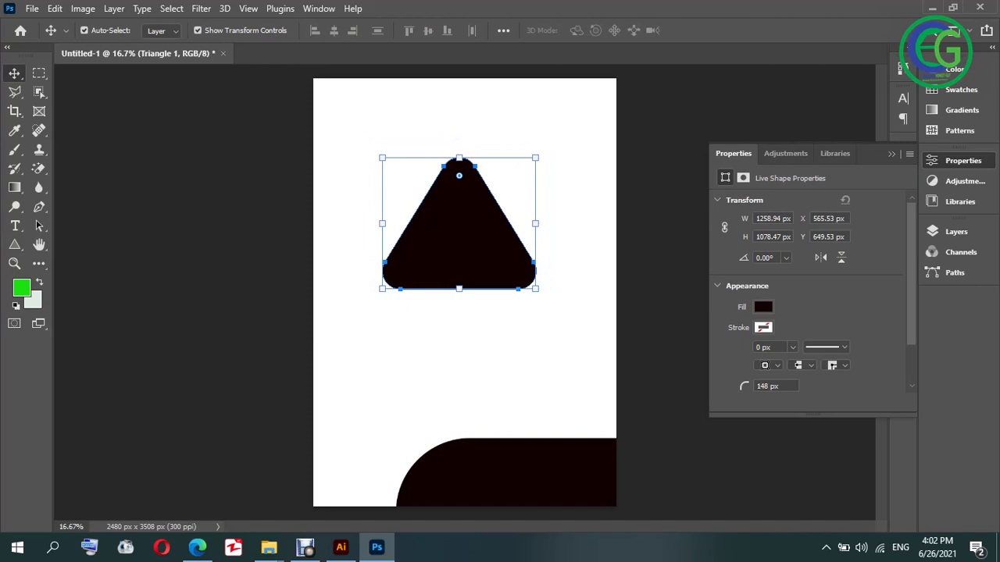
drag(353, 195, 493, 237)
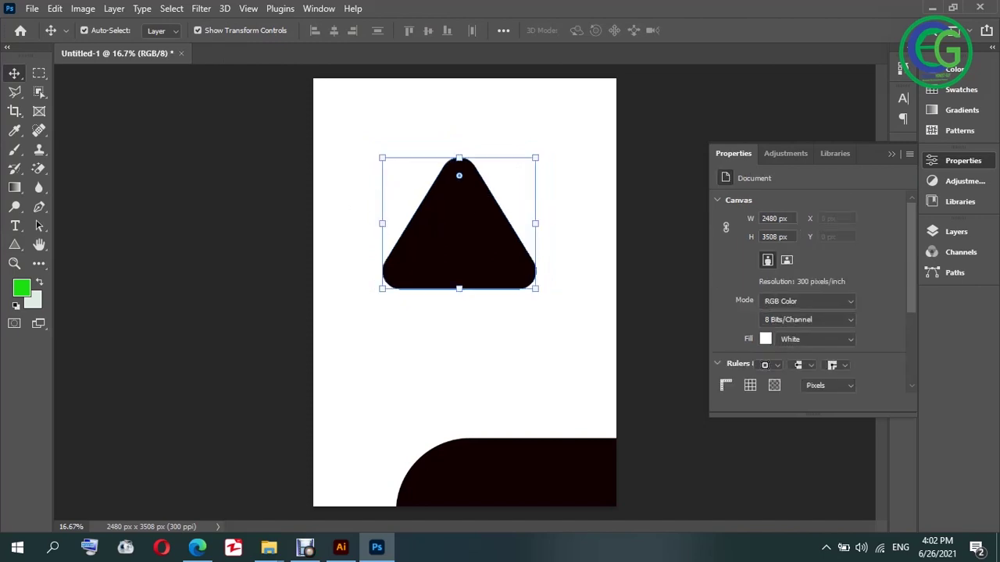
key(ctrl+t)
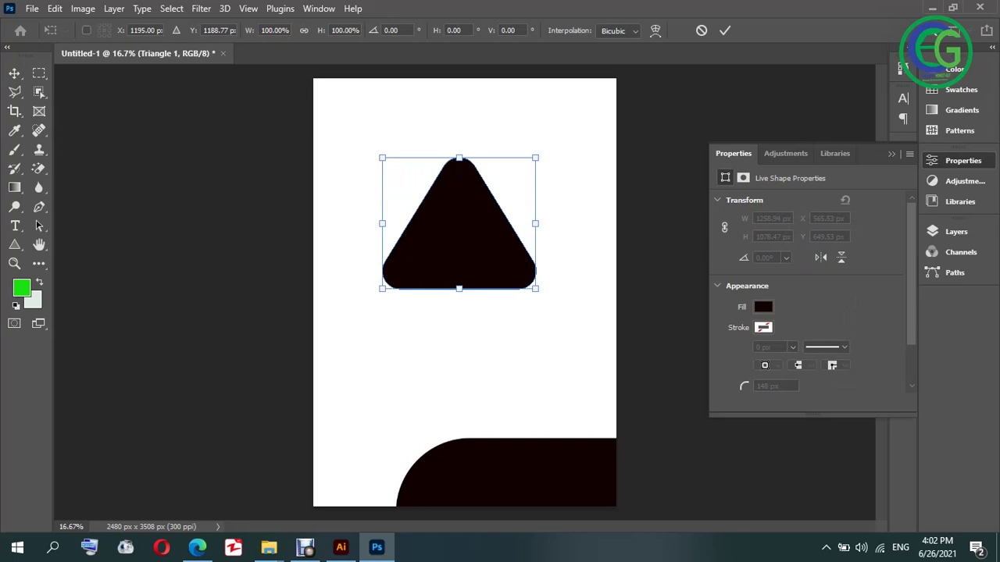
key(Return)
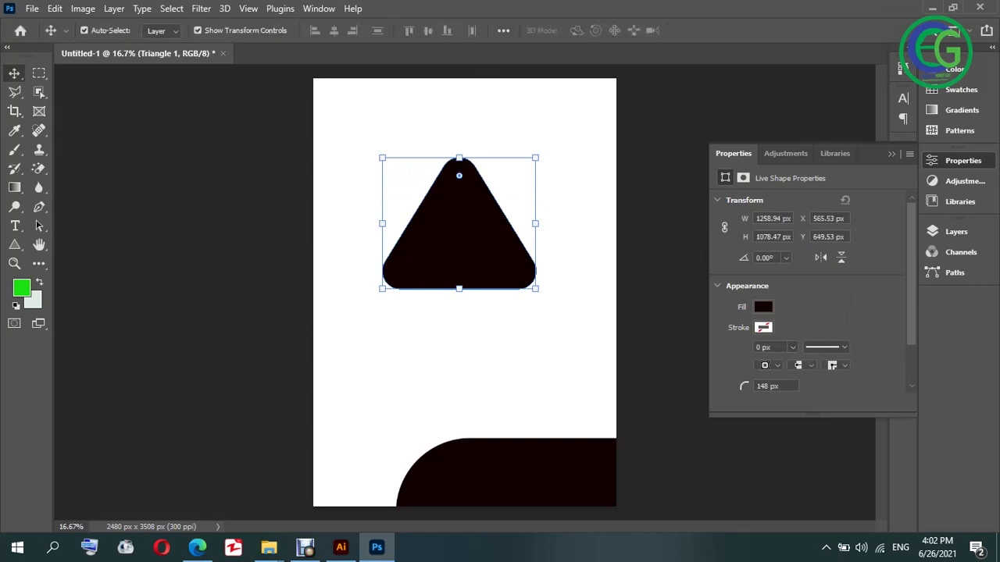
click(468, 351)
drag(473, 223, 350, 473)
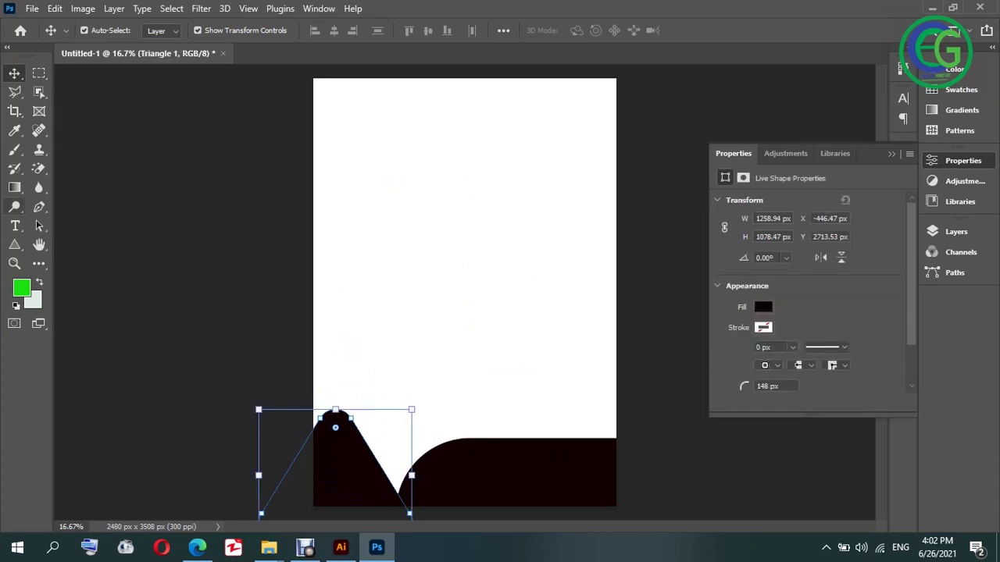
- Draw a second rectangle about 2577 × 1728 px and align it with the page's top and right edges
click(15, 245)
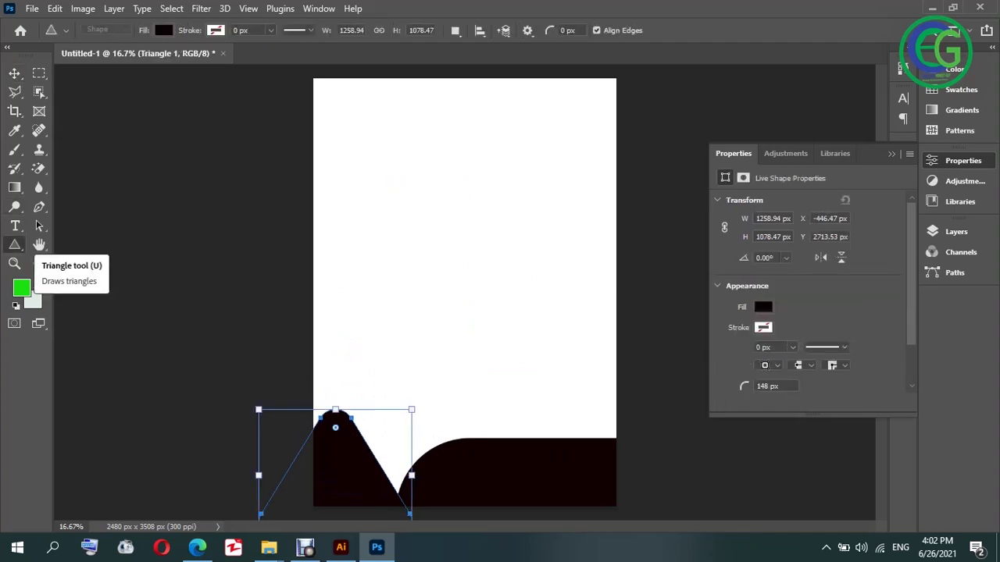
right_click(15, 245)
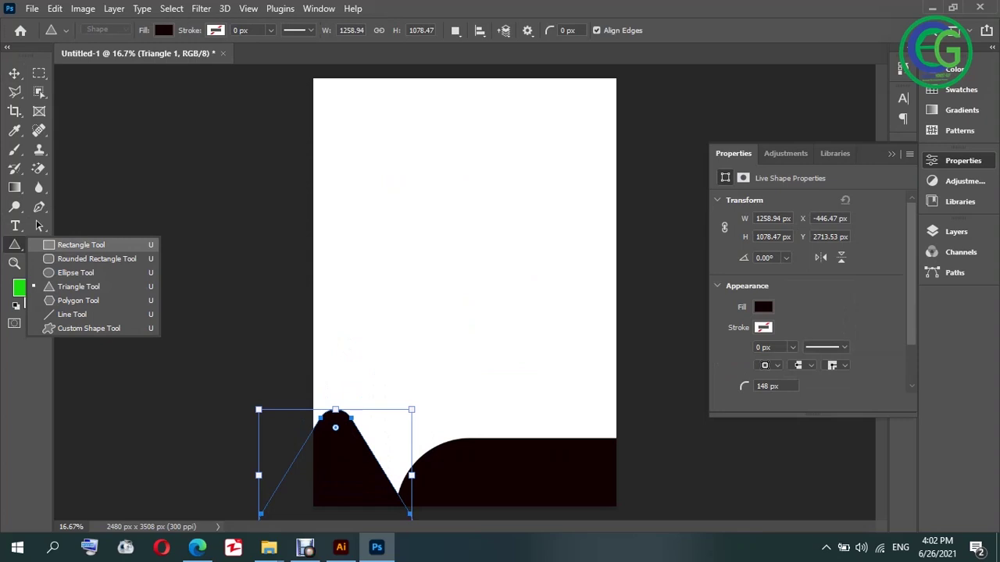
click(78, 244)
drag(347, 105, 506, 211)
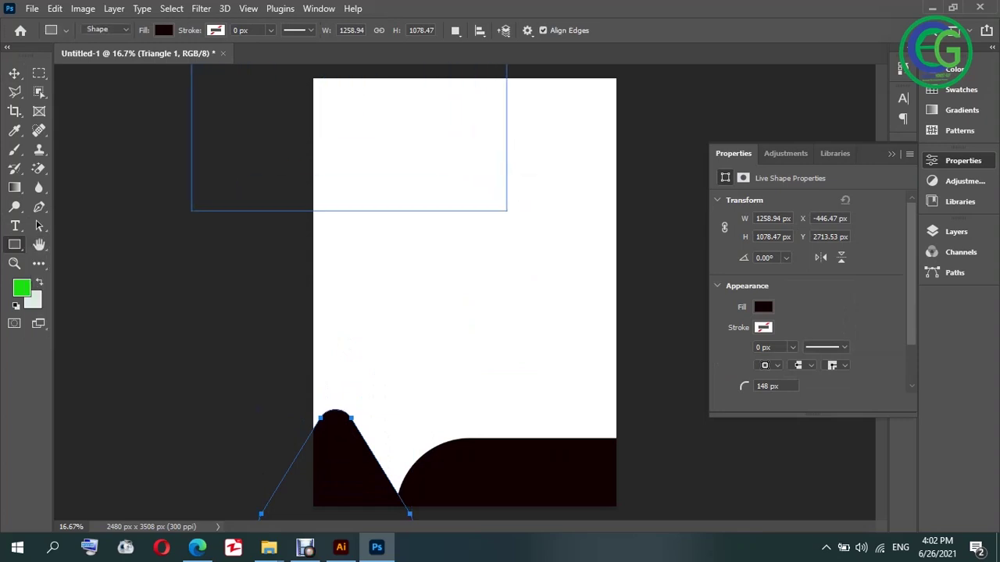
key(v)
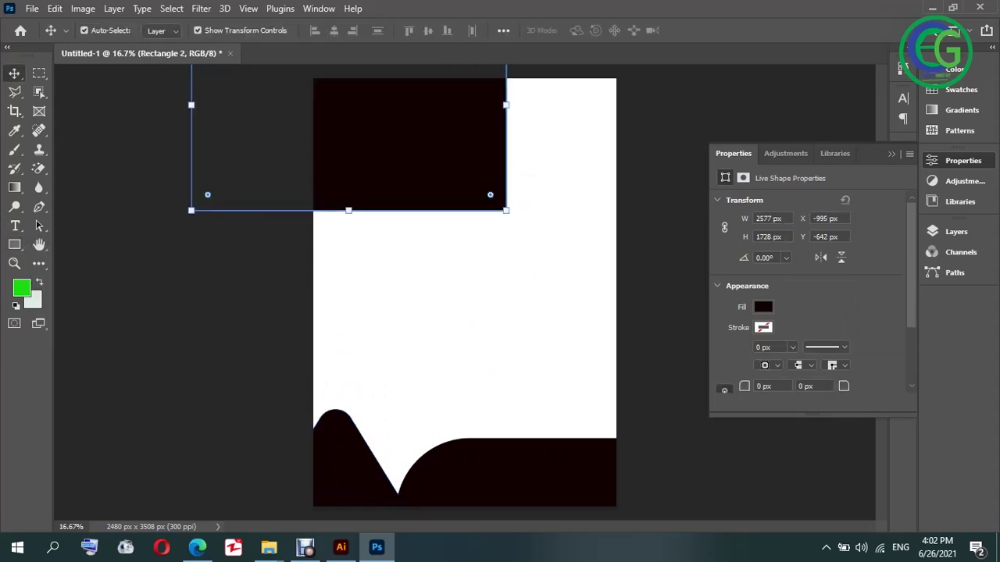
drag(412, 107, 527, 189)
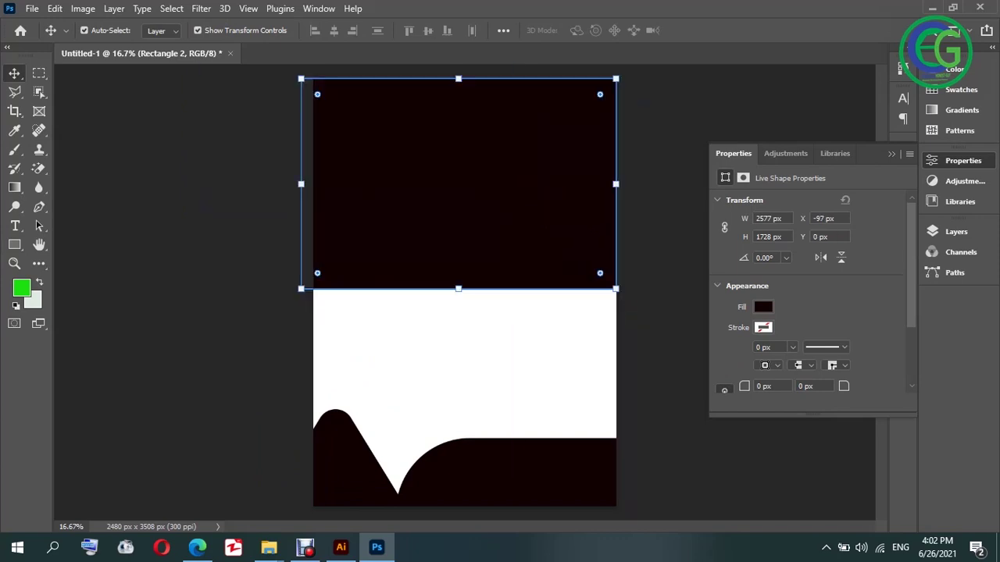
- Show the transform reference point and skew the top rectangle into a triangle by bringing its upper-left corner onto the upper-right one
key(ctrl+t)
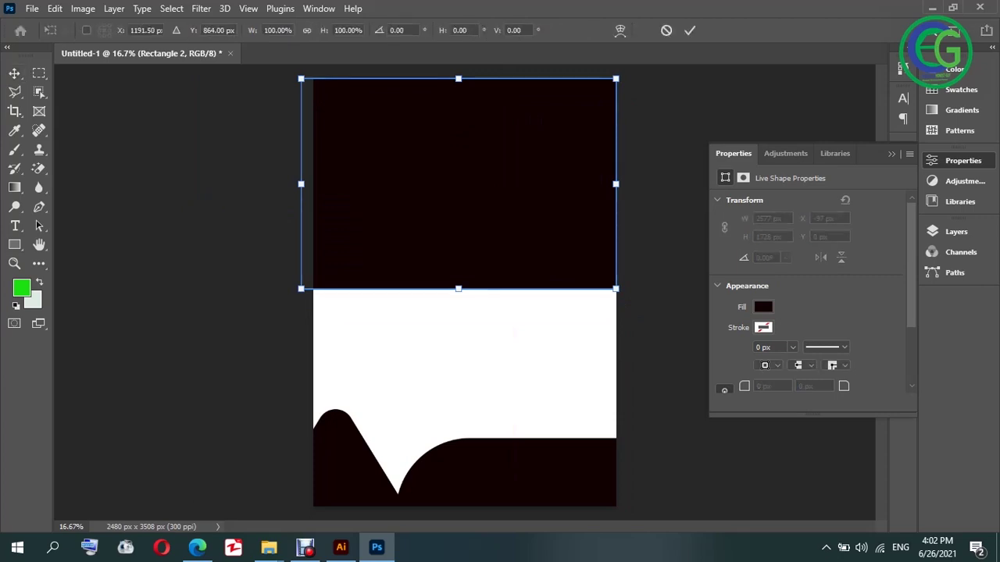
click(86, 30)
drag(410, 153, 426, 230)
drag(475, 262, 458, 183)
right_click(458, 183)
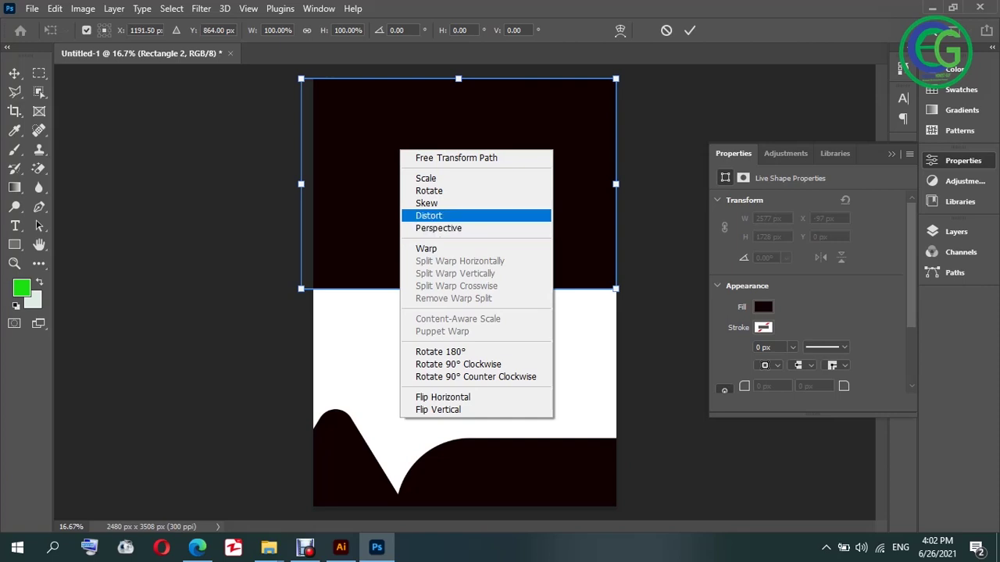
click(428, 203)
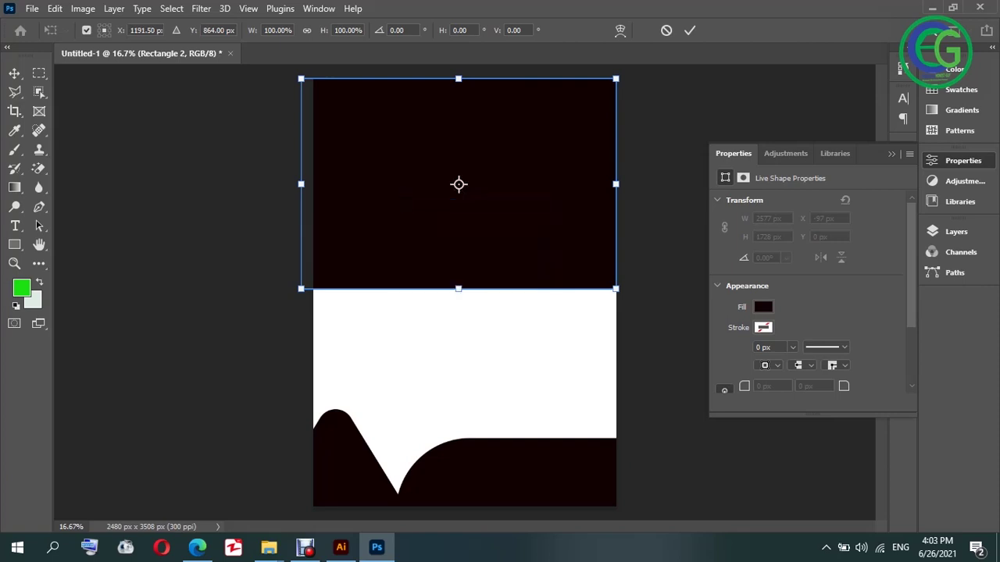
drag(301, 79, 616, 78)
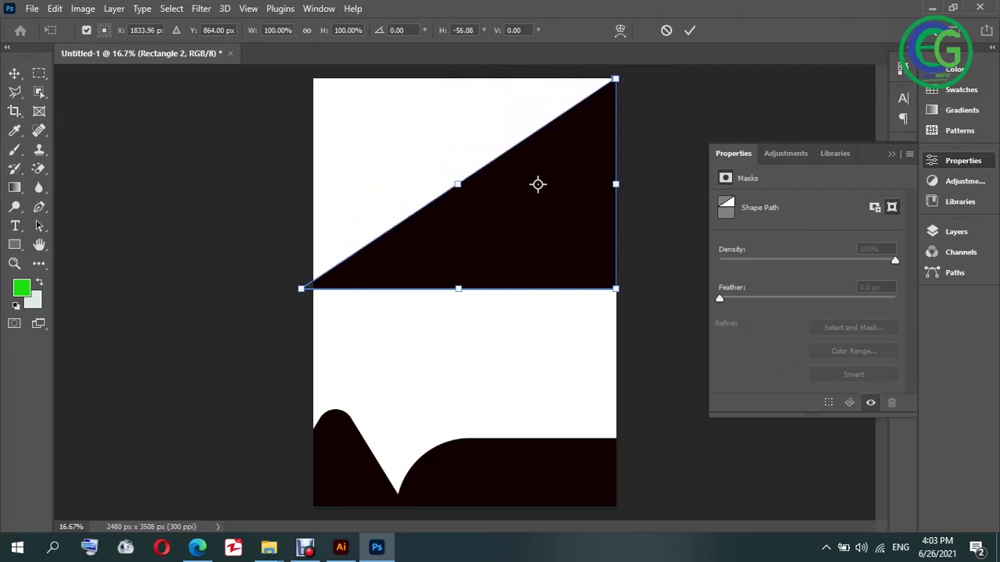
- Try skewing the slanted edge of the large triangle further toward the page's upper-right corner, and undo it
drag(458, 184, 478, 170)
drag(547, 177, 625, 125)
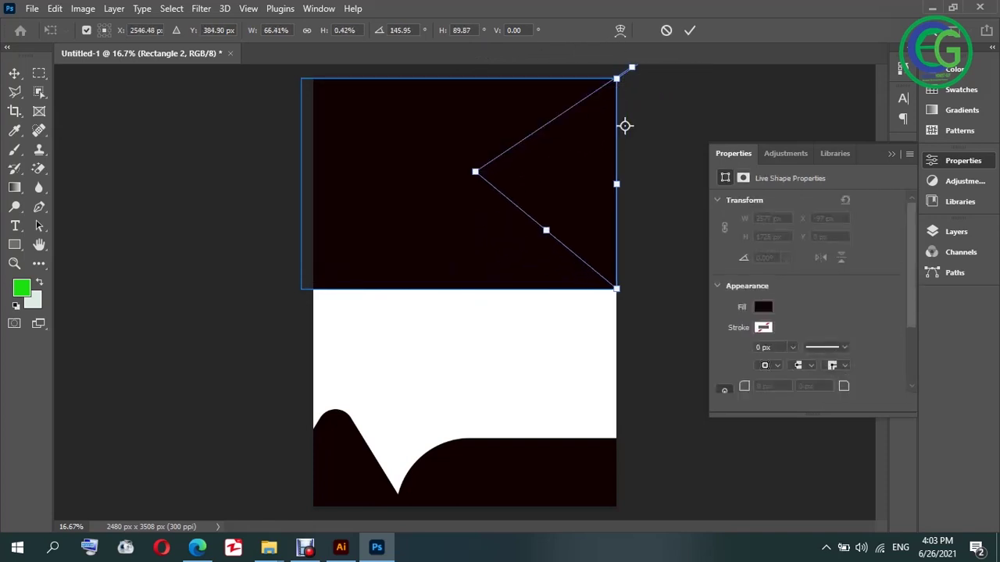
mouse_move(625, 125)
mouse_down()
mouse_move(591, 148)
mouse_move(625, 125)
mouse_up()
key(ctrl+z)
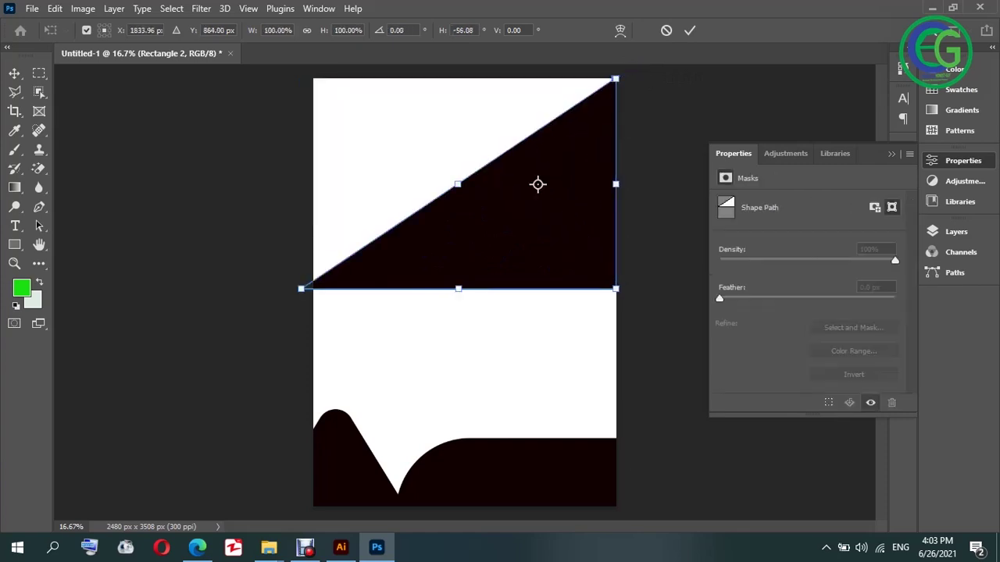
- Try moving the large triangle inward and bringing its upper-right corner downward, and undo the corner change
drag(538, 185, 513, 204)
drag(592, 99, 602, 394)
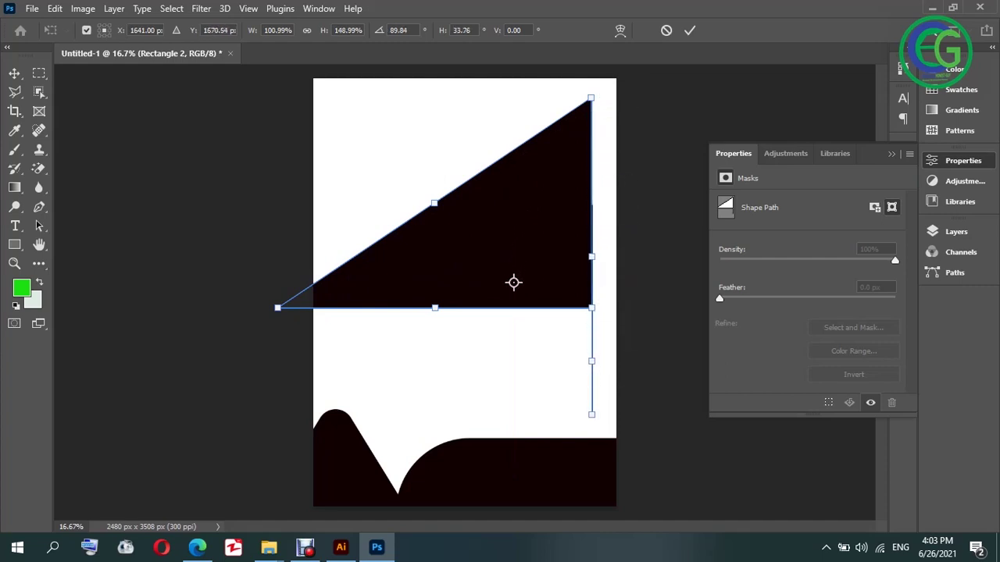
key(ctrl+z)
- Hide the transform reference point, try repositioning the triangle, and undo back to the unskewed rectangle at its original position
click(86, 30)
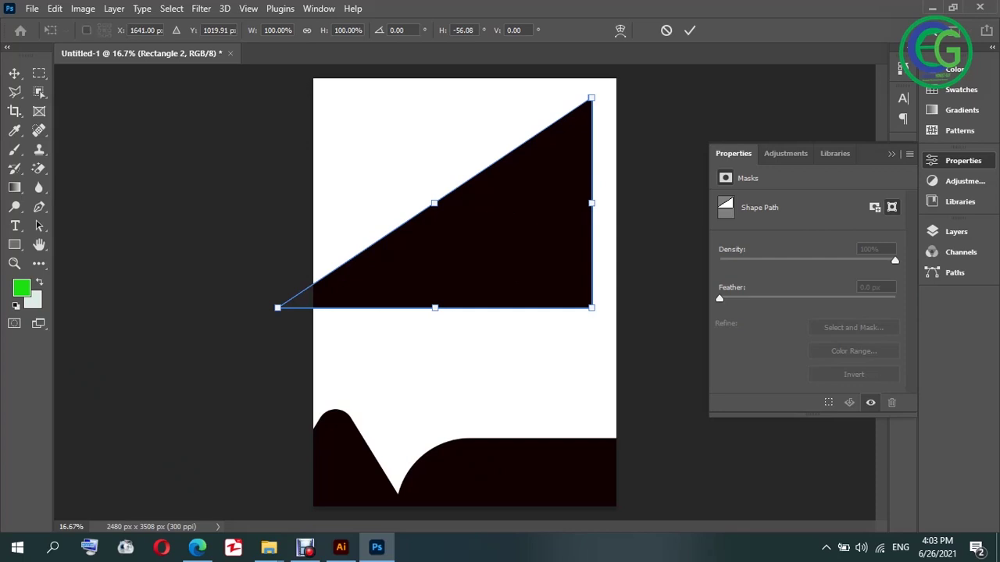
mouse_move(421, 164)
mouse_down()
mouse_move(403, 118)
mouse_move(422, 145)
mouse_up()
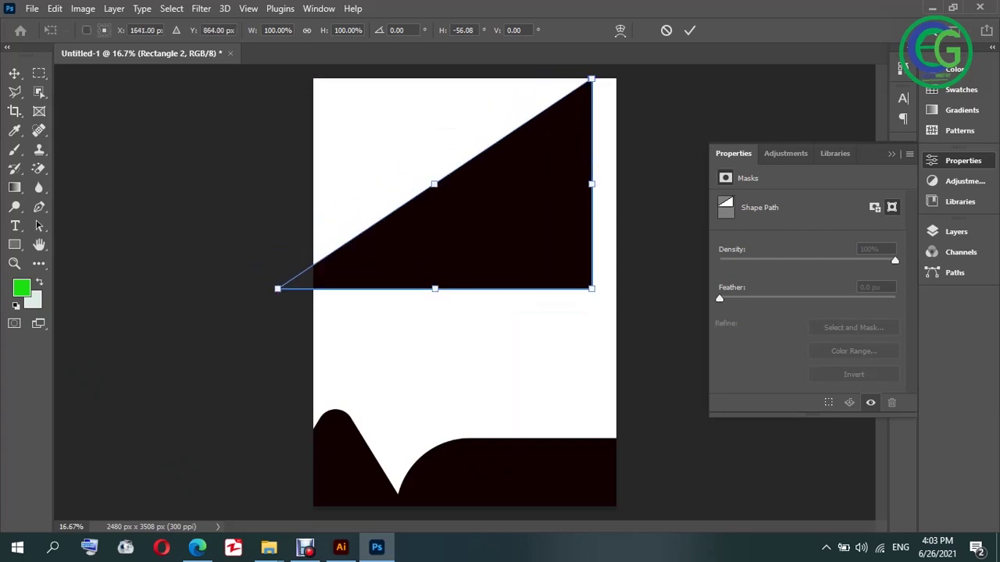
drag(578, 101, 525, 166)
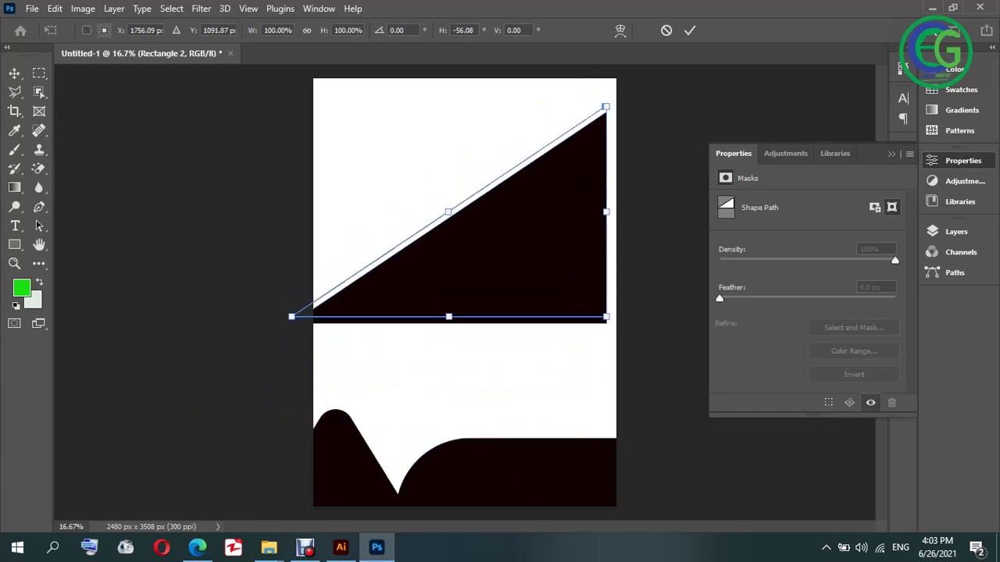
key(ctrl+z)
key(ctrl+z)
key(ctrl+z)
key(ctrl+z)
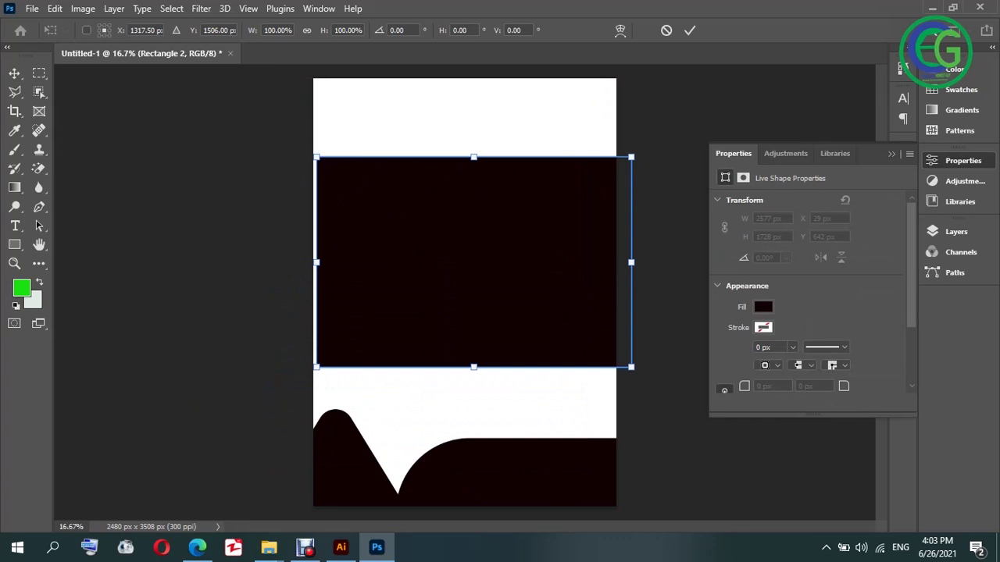
- Distort the rectangle into a crossed bow-tie shape by lowering its upper-left corner and raising its bottom edge, and rotate it about -75.83°
right_click(461, 239)
key(Down)
key(Down)
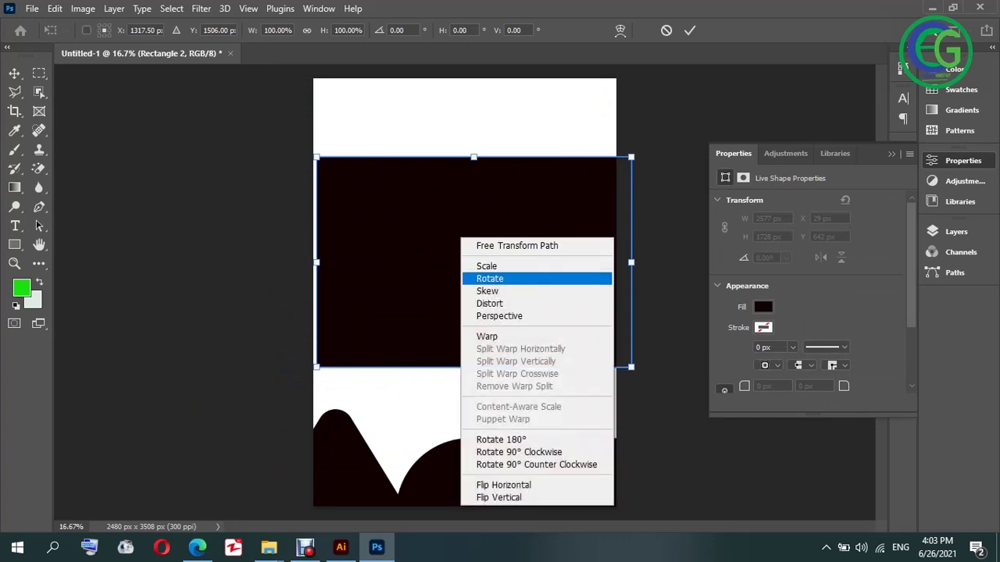
key(Down)
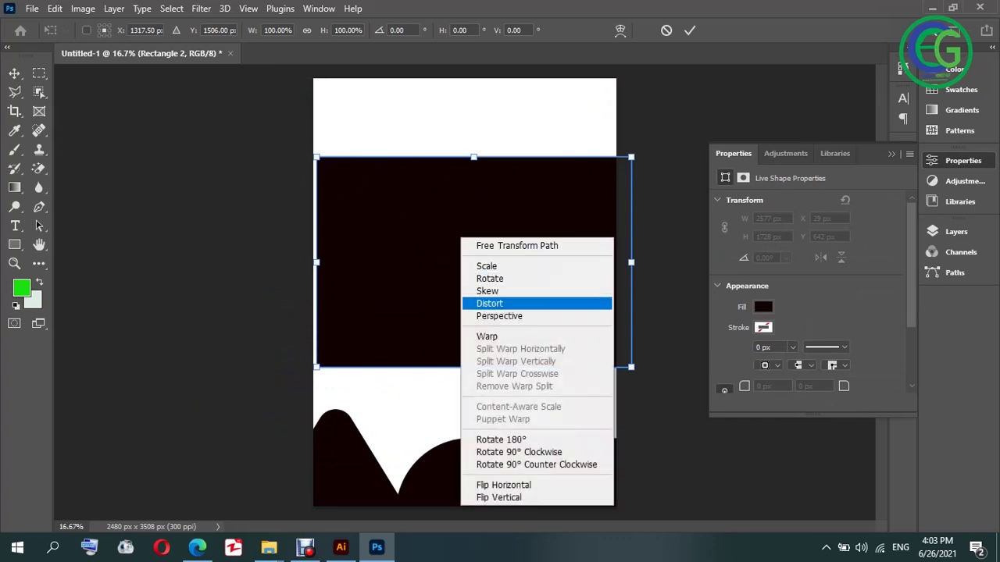
key(Return)
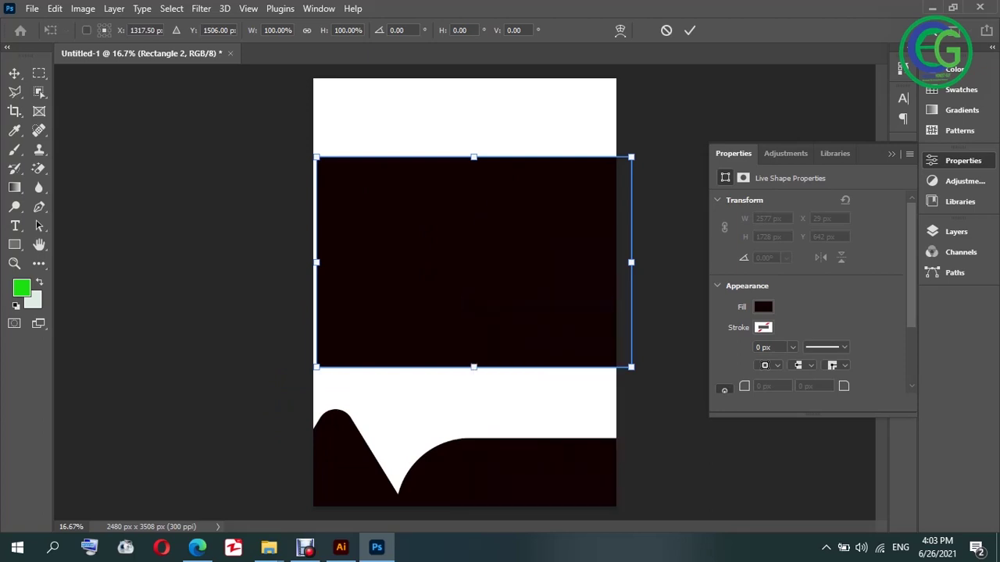
drag(315, 157, 320, 292)
drag(473, 368, 484, 256)
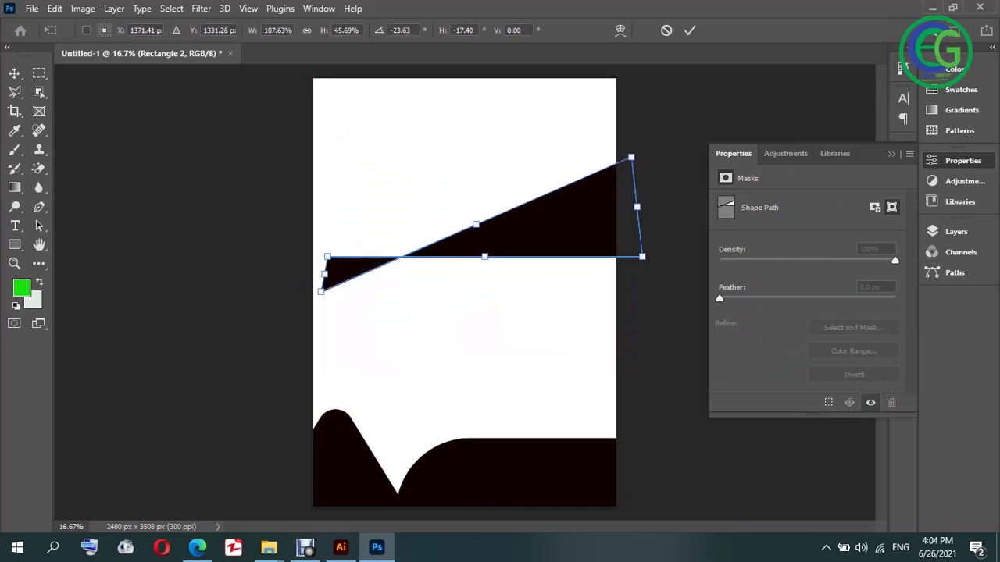
drag(484, 257, 481, 232)
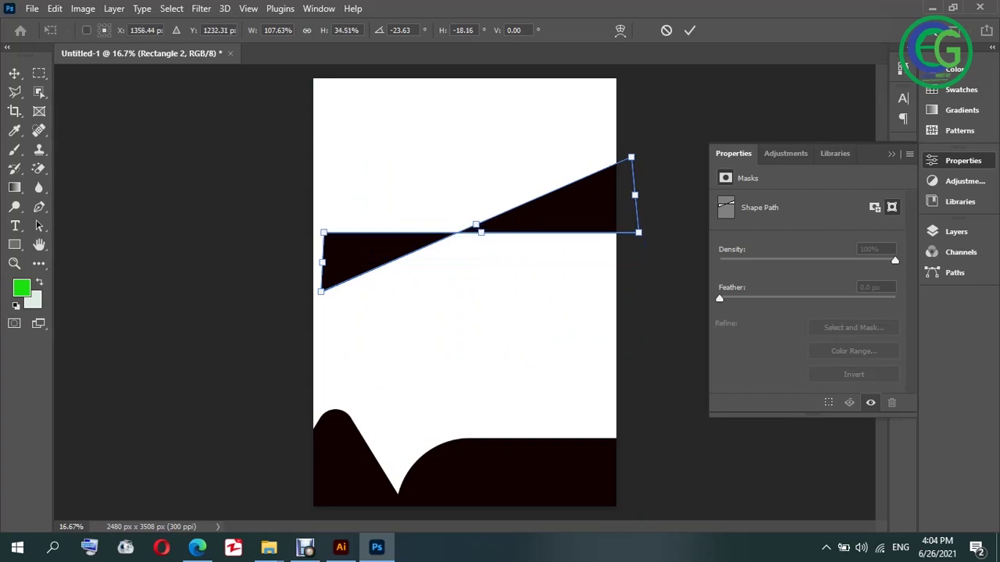
click(690, 30)
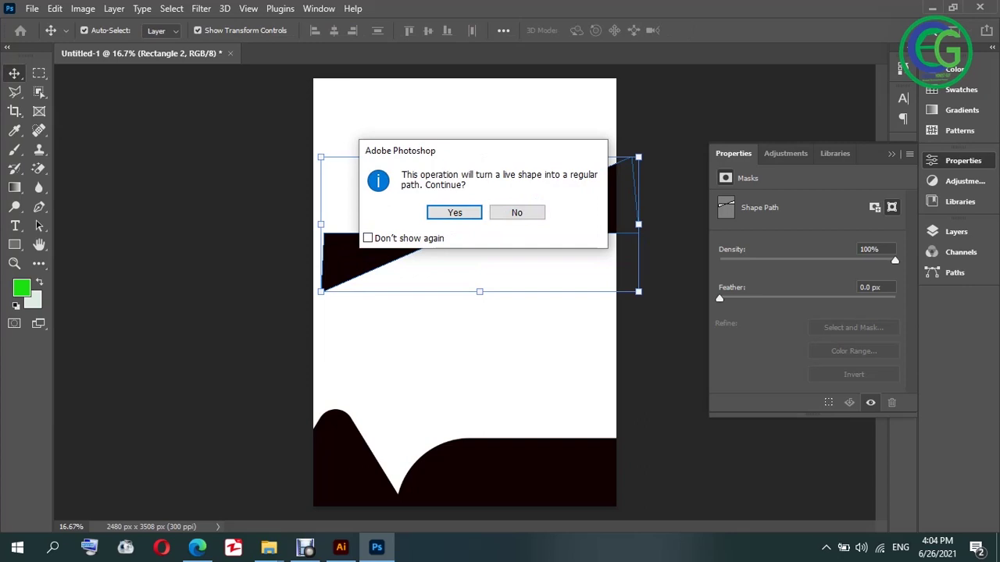
key(Return)
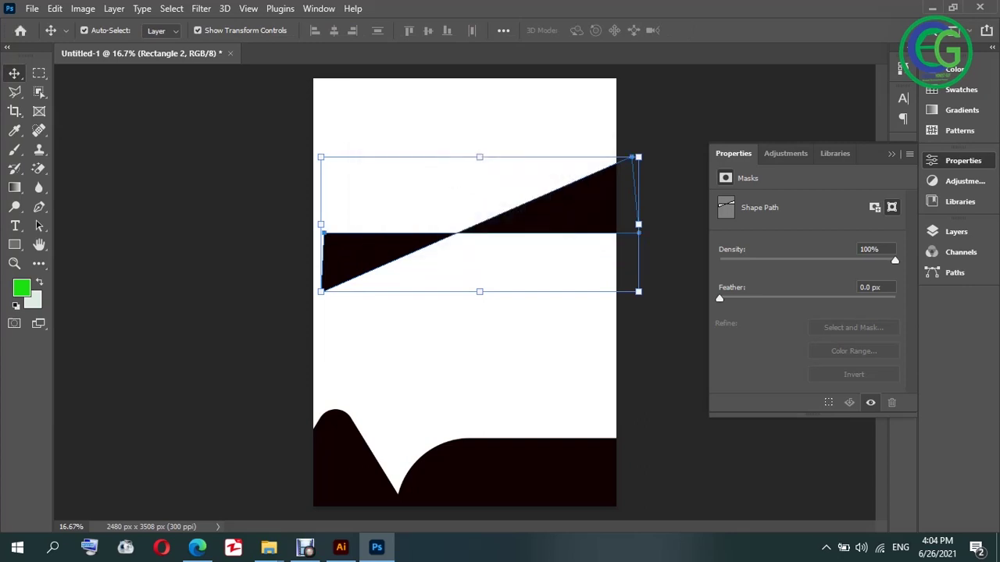
drag(648, 152, 402, 143)
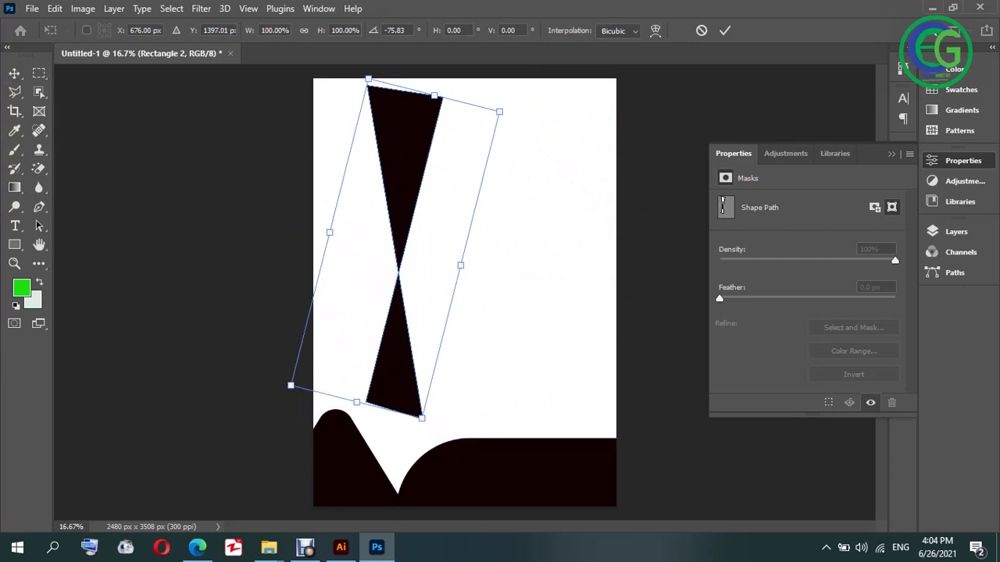
key(Return)
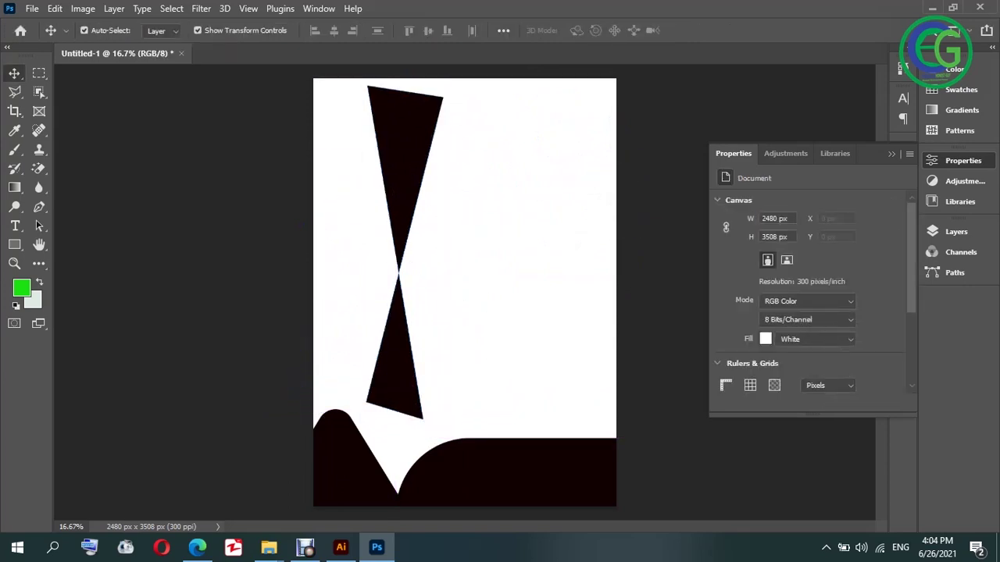
- Draw a rectangle about 2074 × 985 px across the bow-tie shape and apply Perspective to narrow its bottom edge into a trapezoid
key(u)
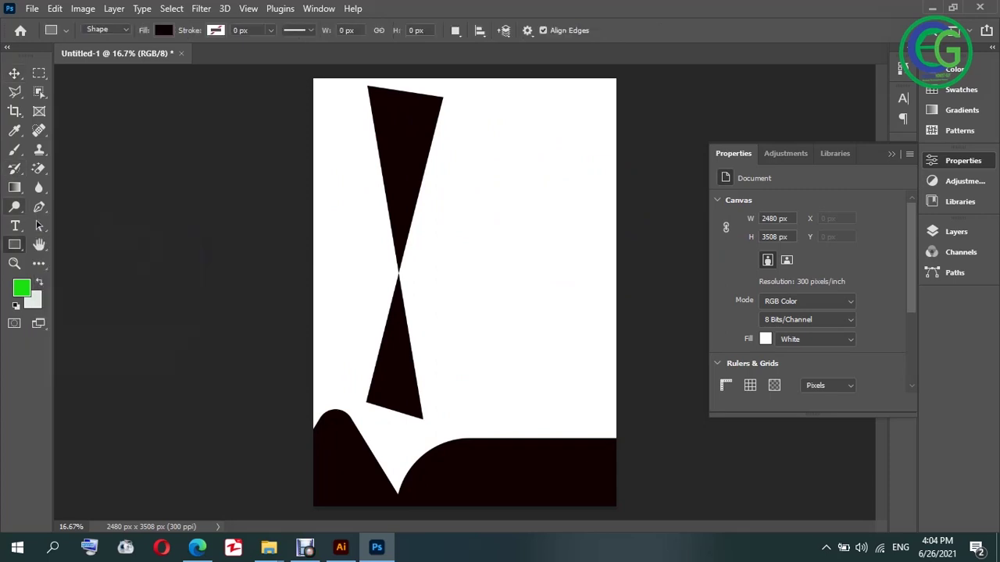
drag(333, 141, 586, 261)
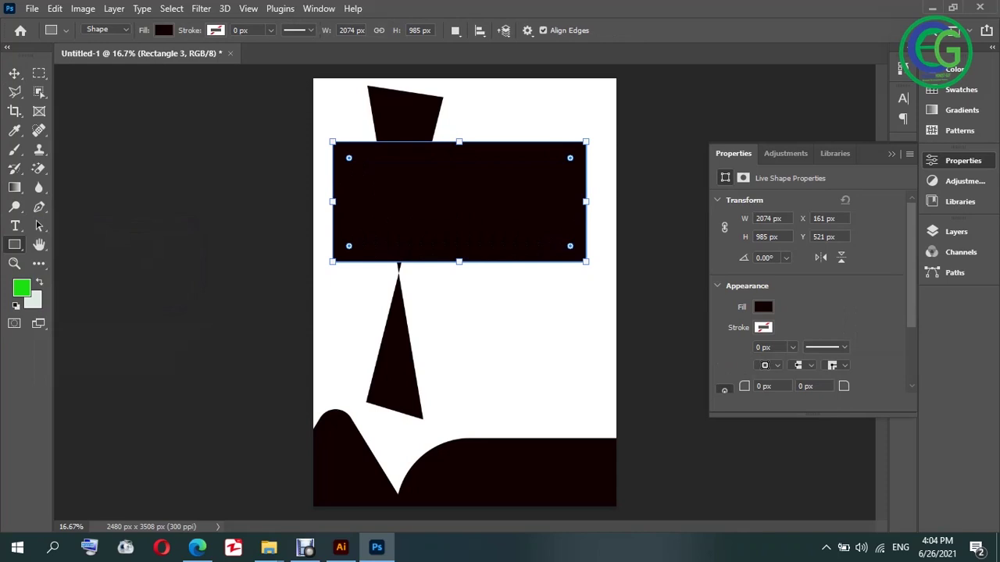
key(ctrl+t)
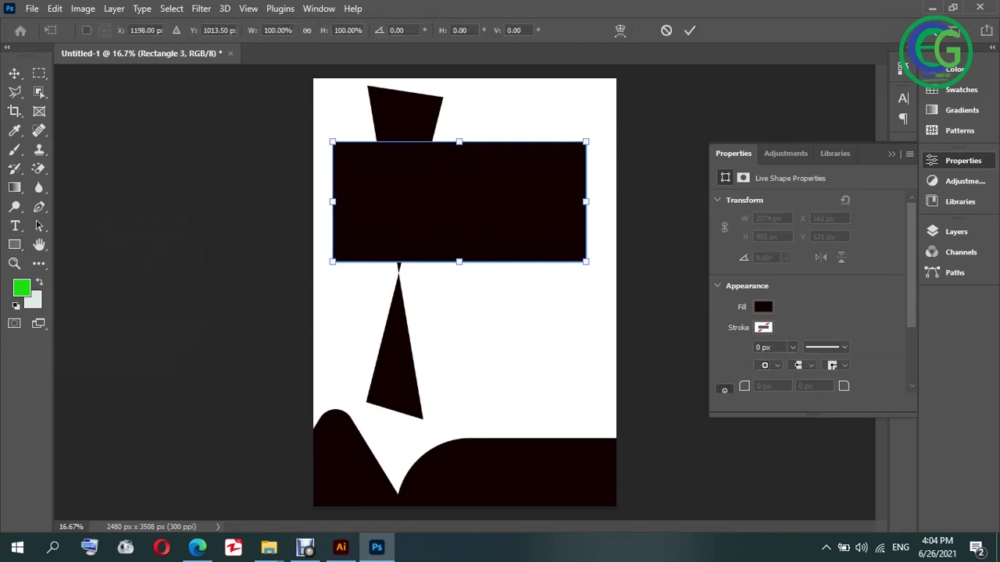
right_click(508, 213)
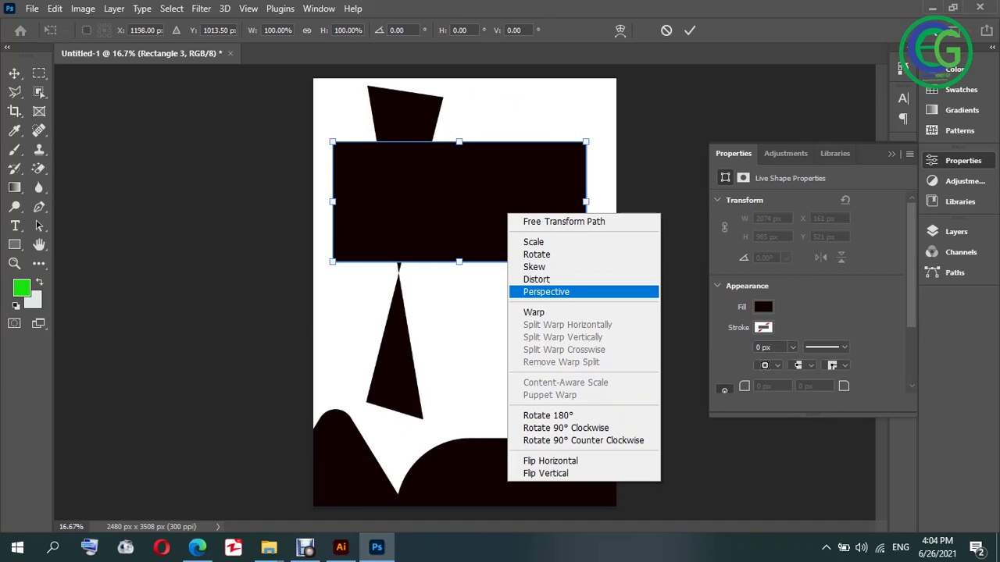
key(Return)
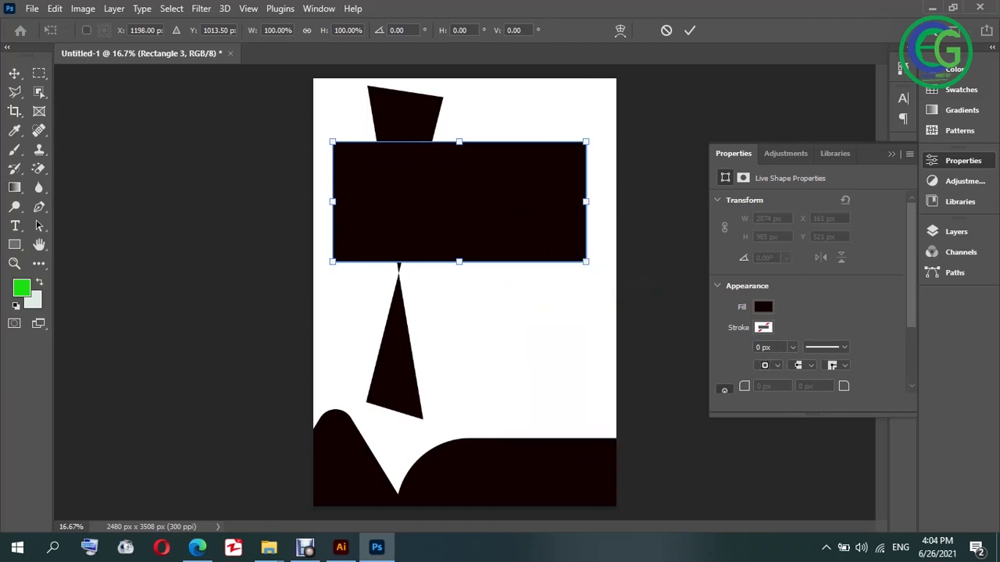
drag(586, 262, 500, 262)
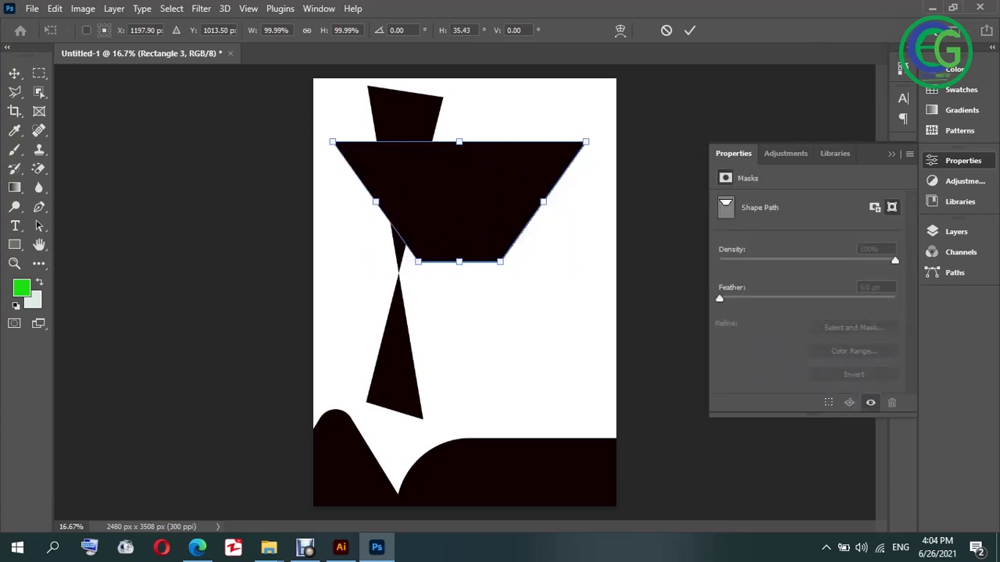
click(690, 30)
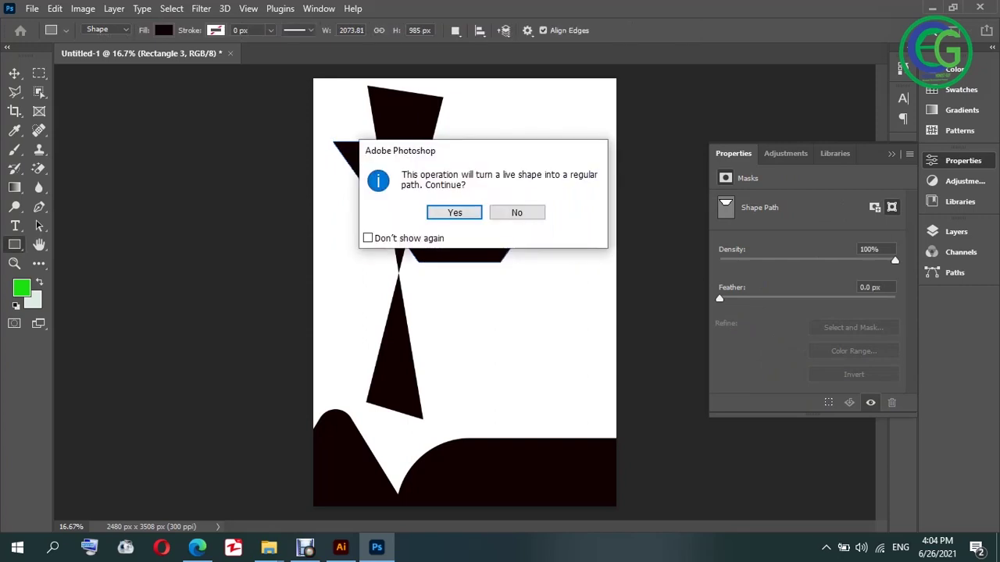
key(Return)
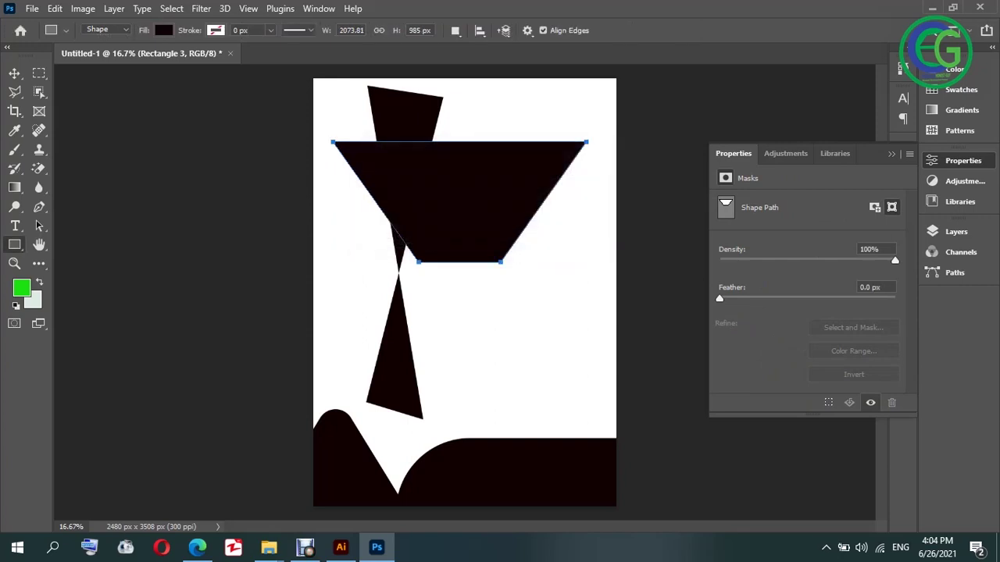
- Move the trapezoid up and left so its upper-left corner extends past the page's left edge
key(v)
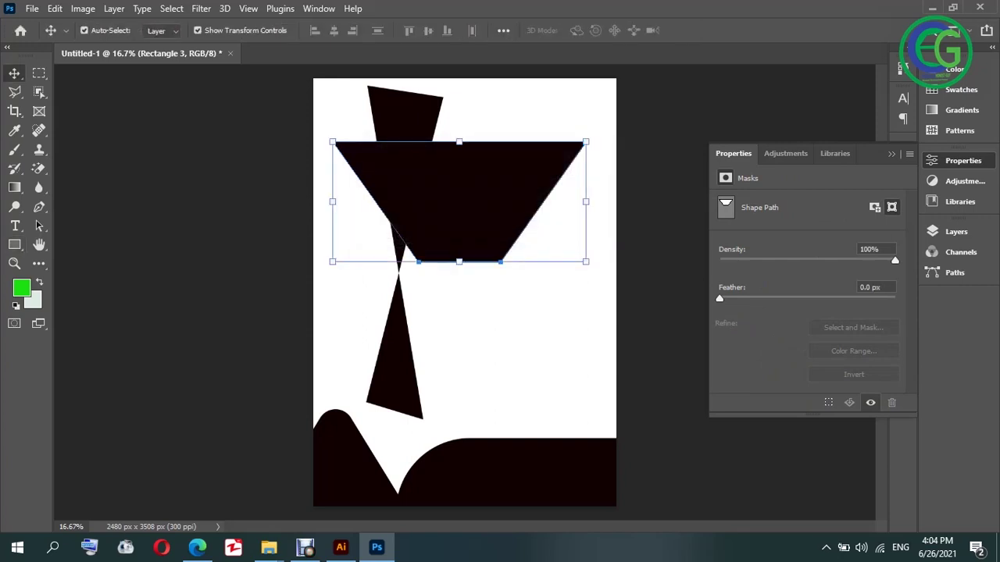
drag(496, 180, 529, 227)
click(672, 352)
drag(493, 204, 427, 155)
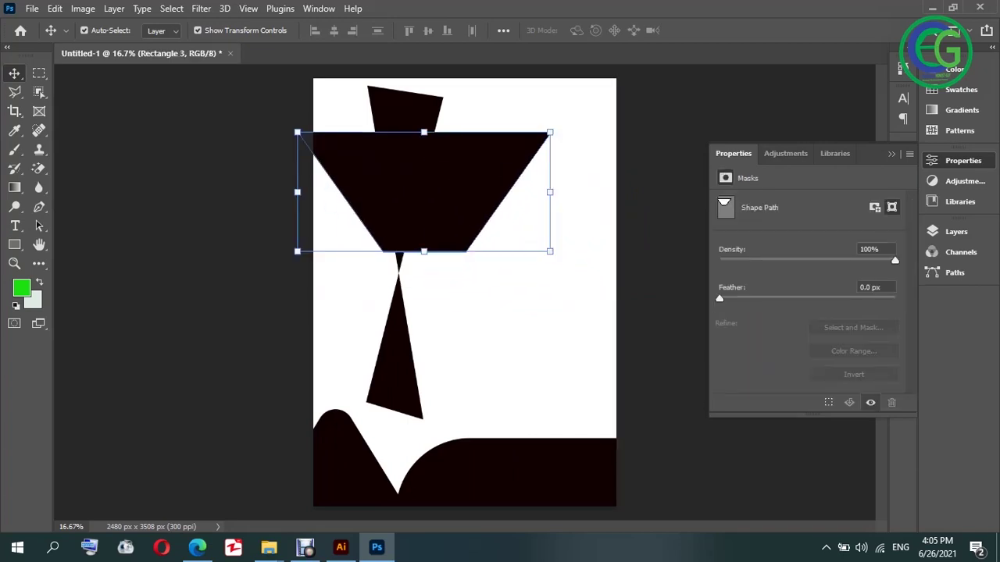
- Draw a rectangle about 1726 × 1116 px over the middle of the page and warp its top edge into a downward wave
key(u)
drag(446, 294, 551, 361)
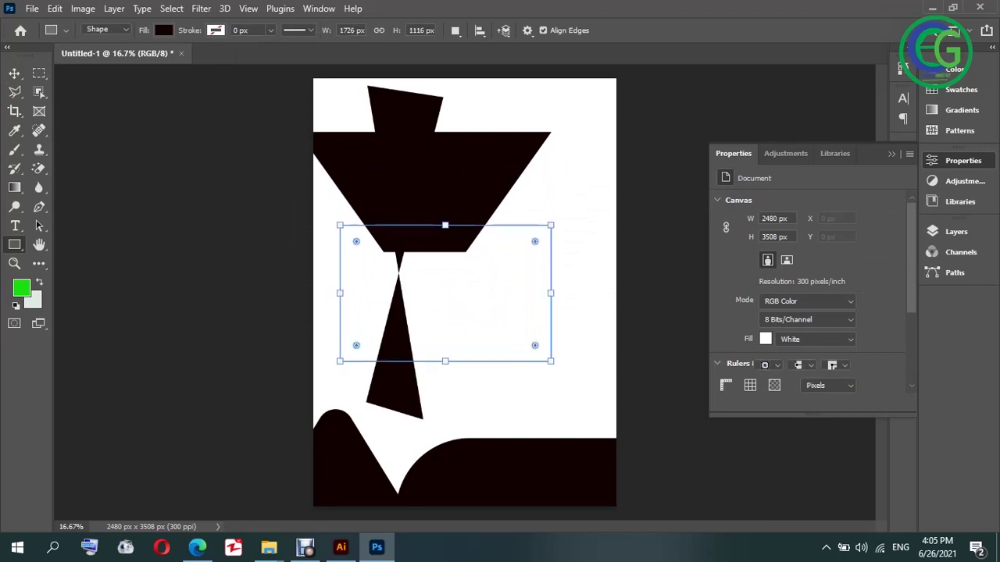
key(ctrl+t)
right_click(510, 317)
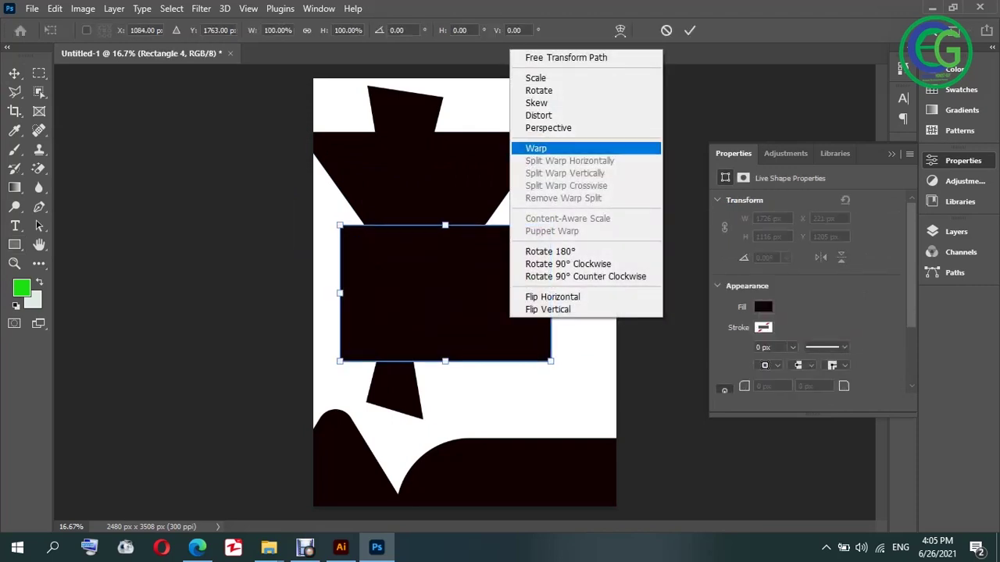
click(547, 148)
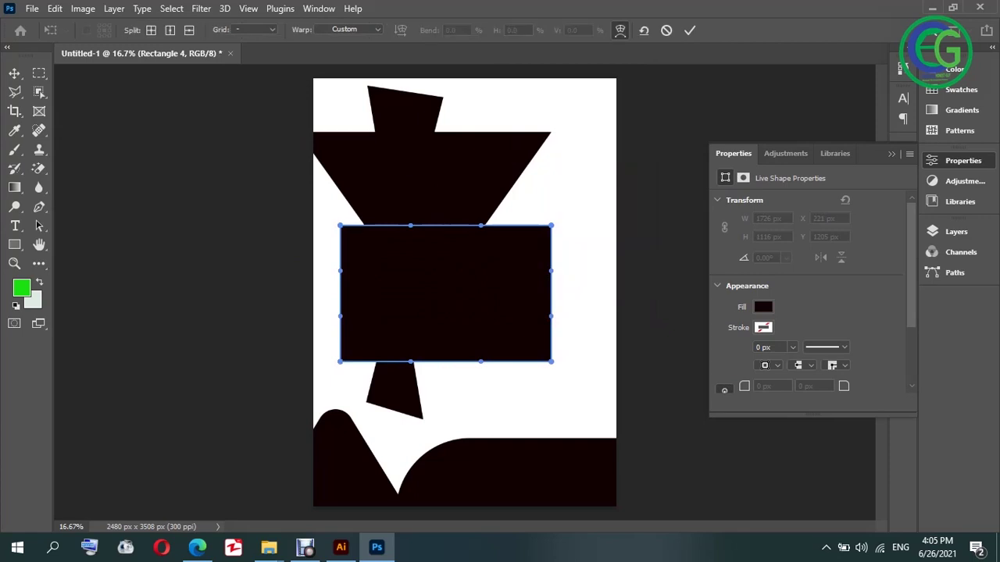
drag(410, 226, 470, 414)
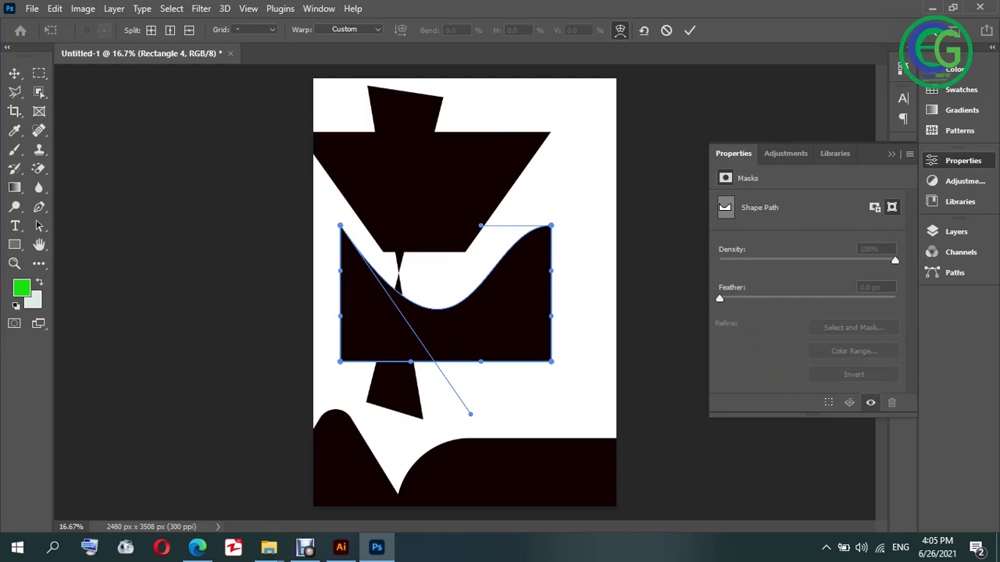
key(Return)
key(Return)
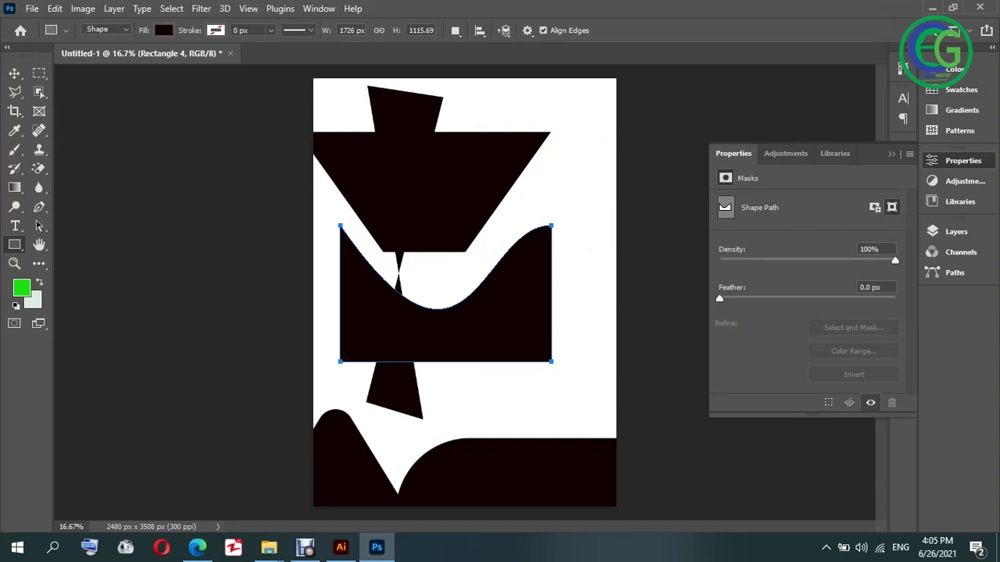
- Select the whole canvas, delete every shape layer so only the white page remains, and return to the Rectangle tool without filling
key(ctrl+a)
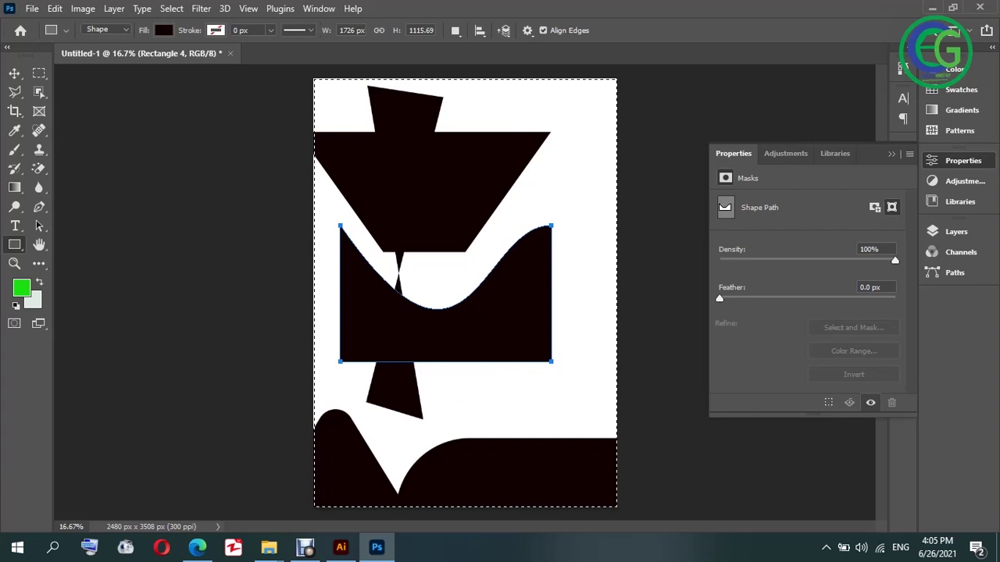
key(Delete)
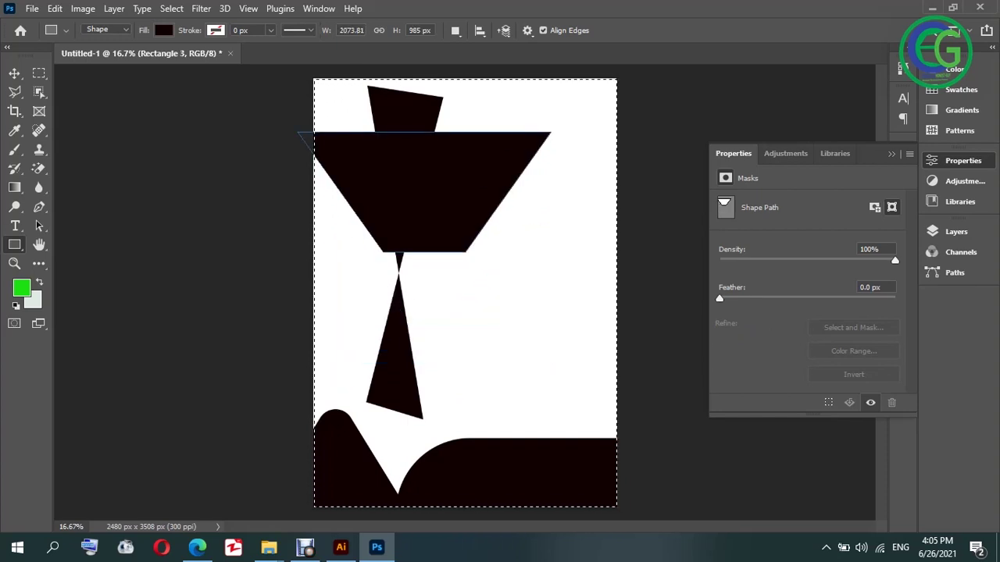
key(Delete)
key(Delete)
key(Delete)
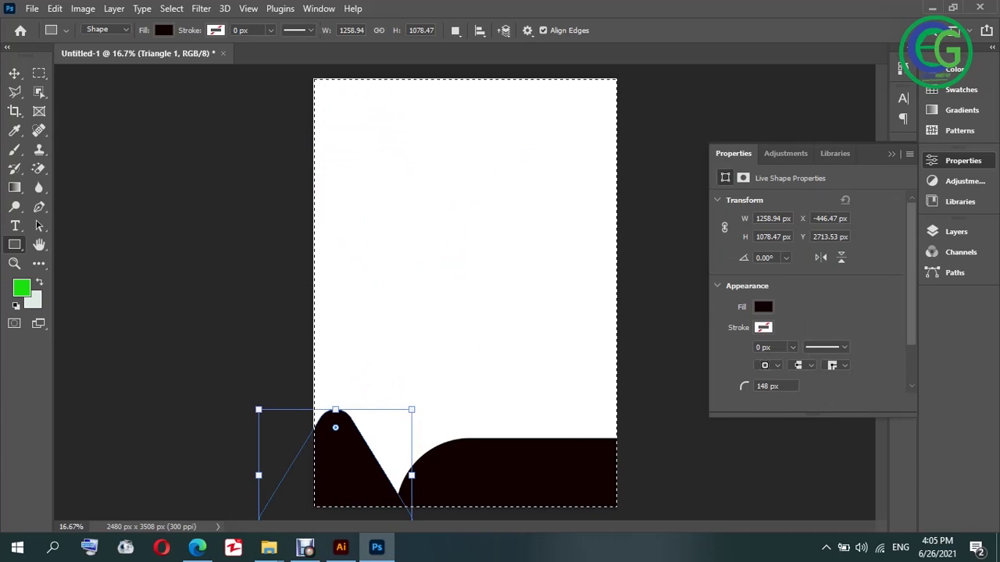
key(alt+bracketleft)
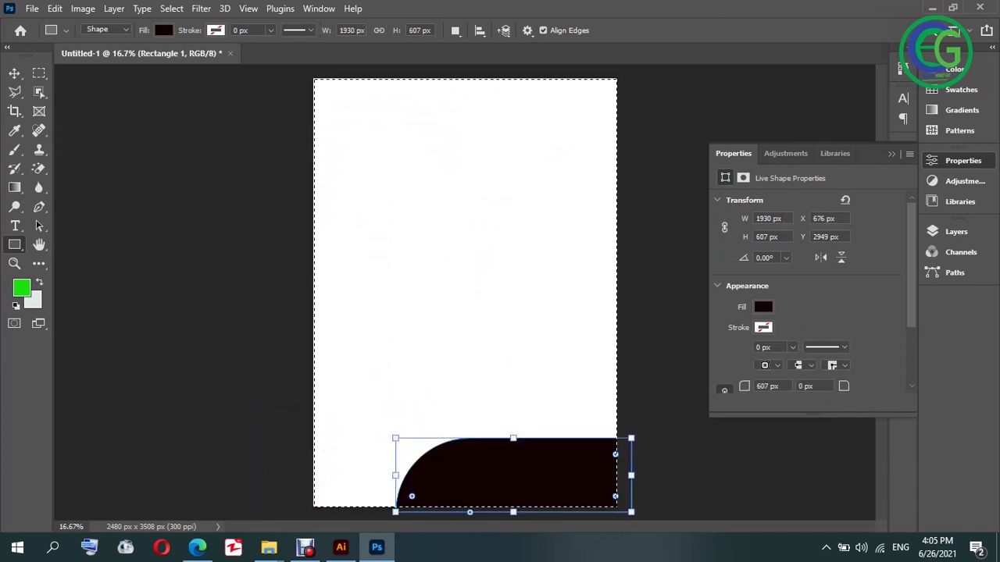
key(ctrl+shift+e)
key(shift+F5)
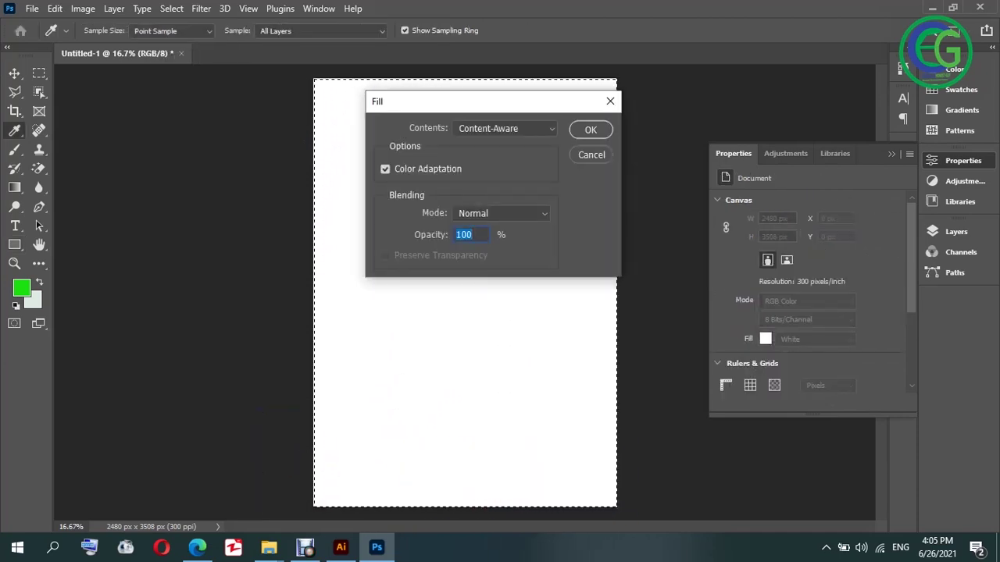
key(Escape)
key(u)
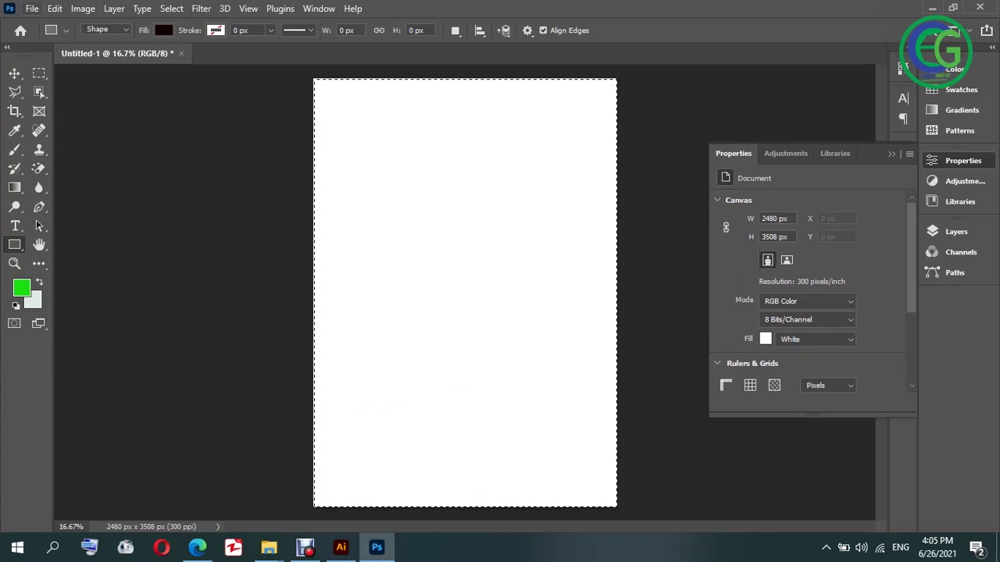
- Open the photo IMG-20210609-WA0007 from the OKIYAALE folder on the Desktop as a separate document
click(32, 8)
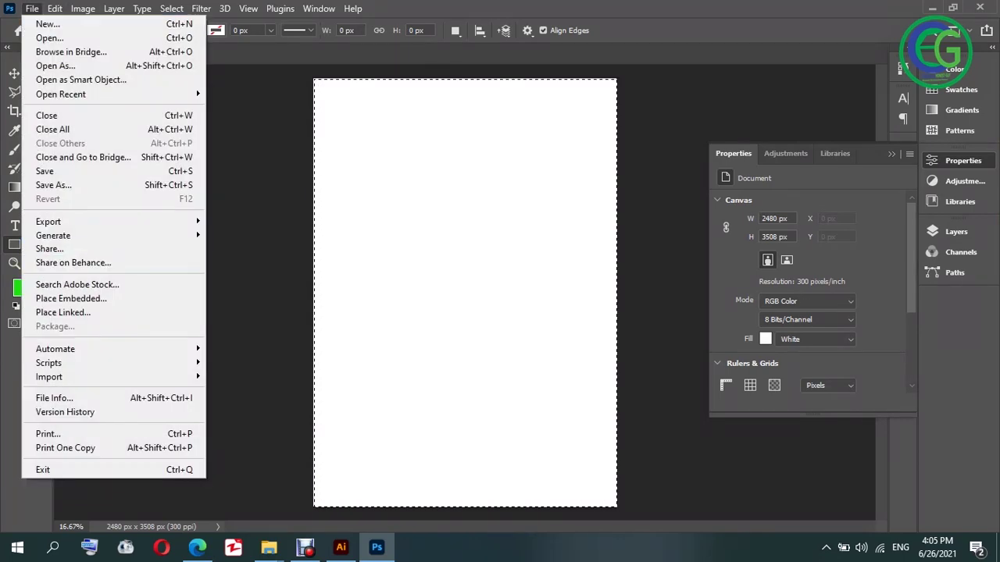
key(Escape)
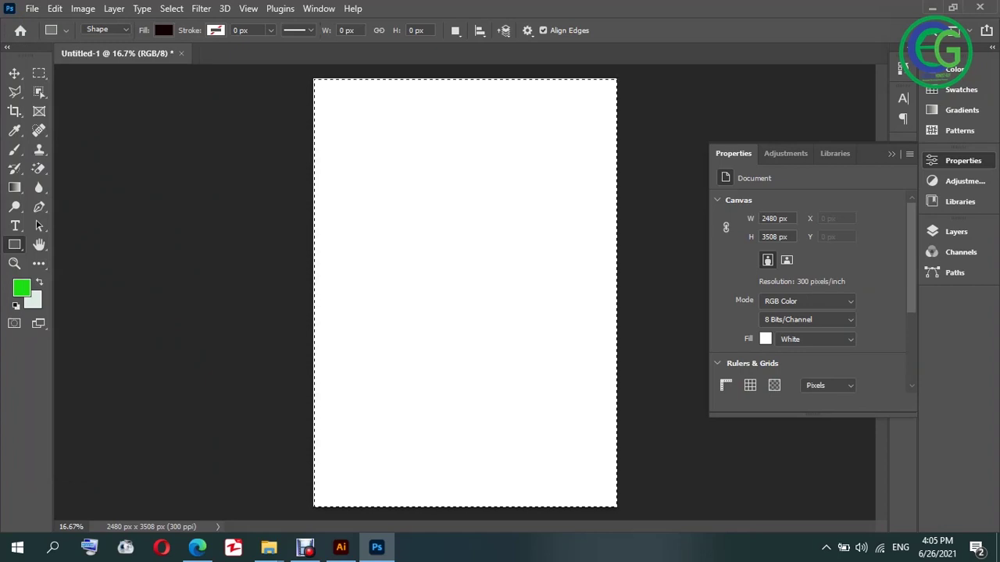
key(ctrl+o)
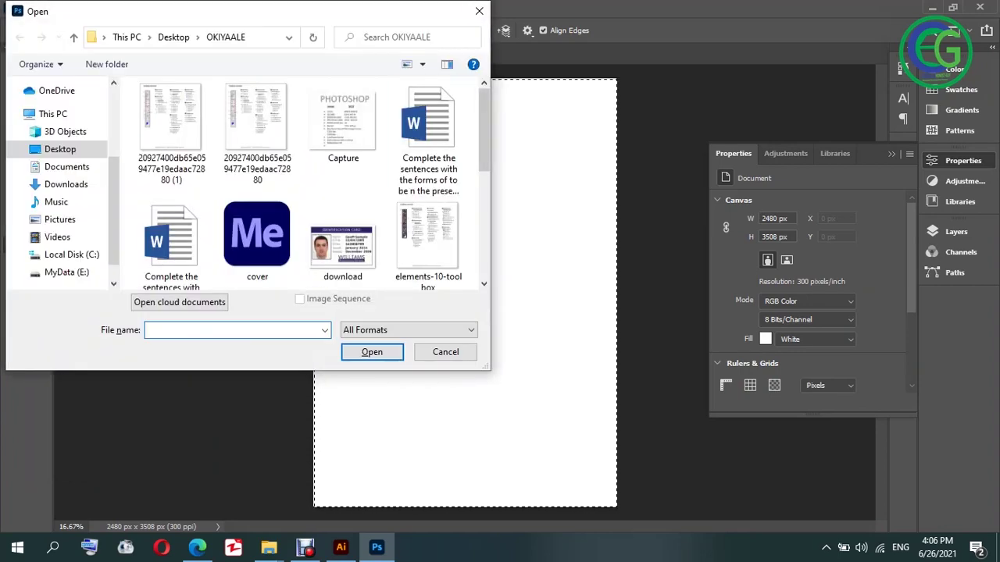
scroll(332, 106, down, 3)
click(342, 125)
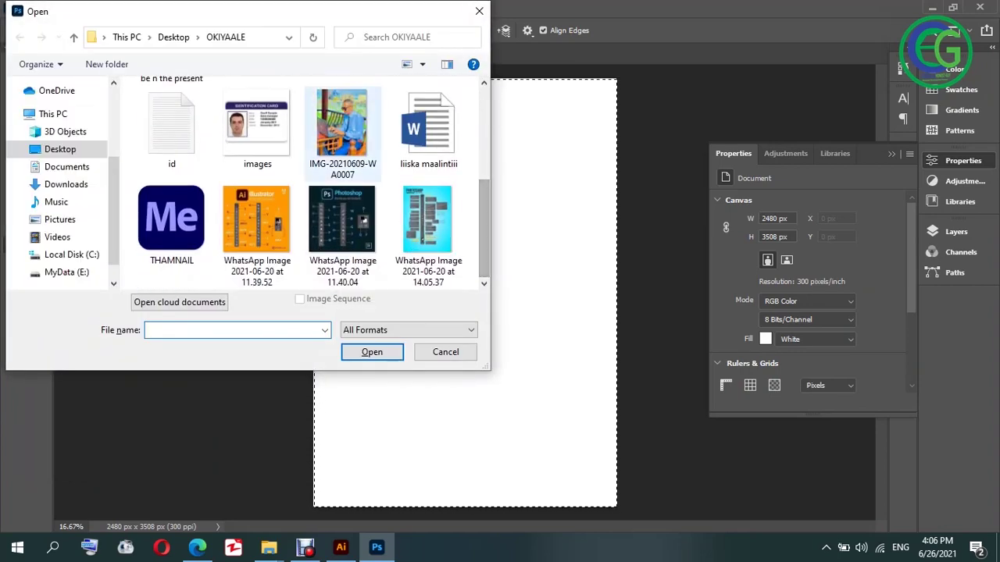
click(372, 351)
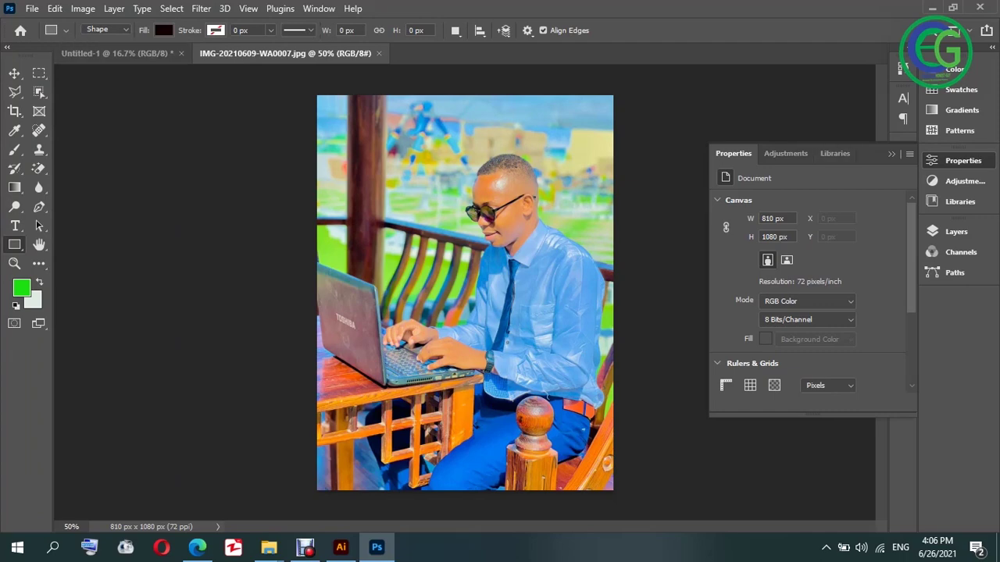
- Unlock the photo's background layer, then bring the photo into the Untitled-1 document and place it near the middle of the page
click(955, 232)
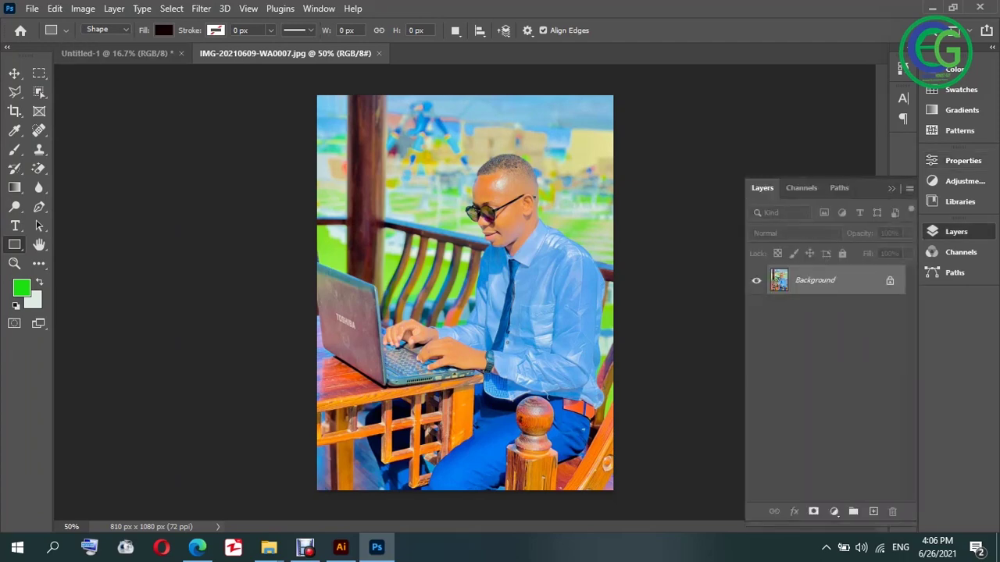
click(890, 279)
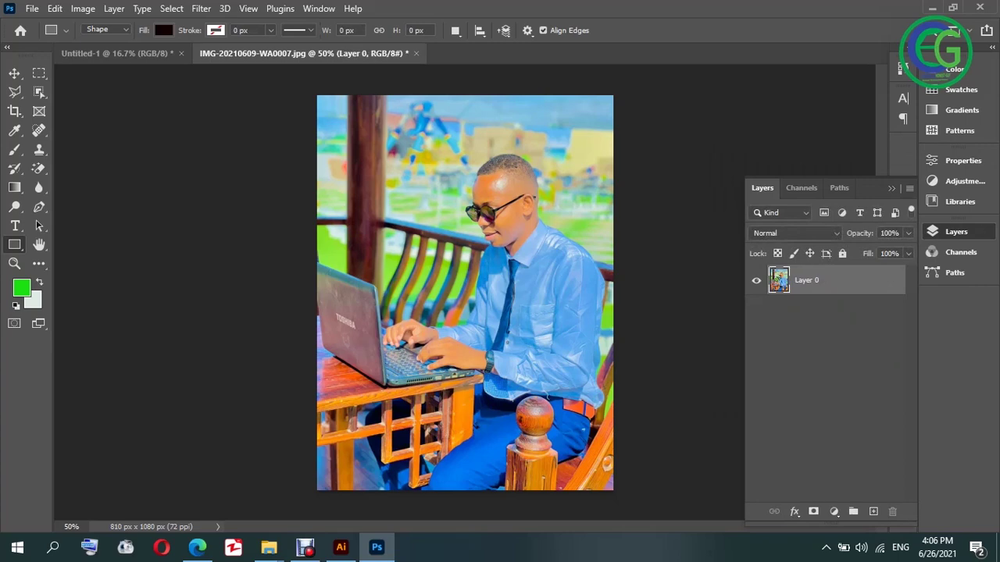
key(v)
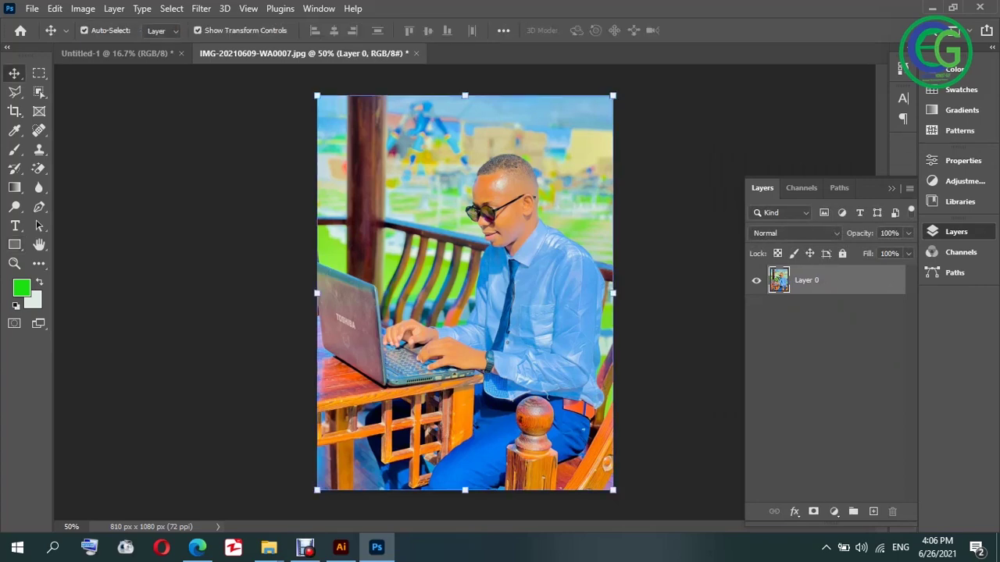
drag(383, 286, 377, 256)
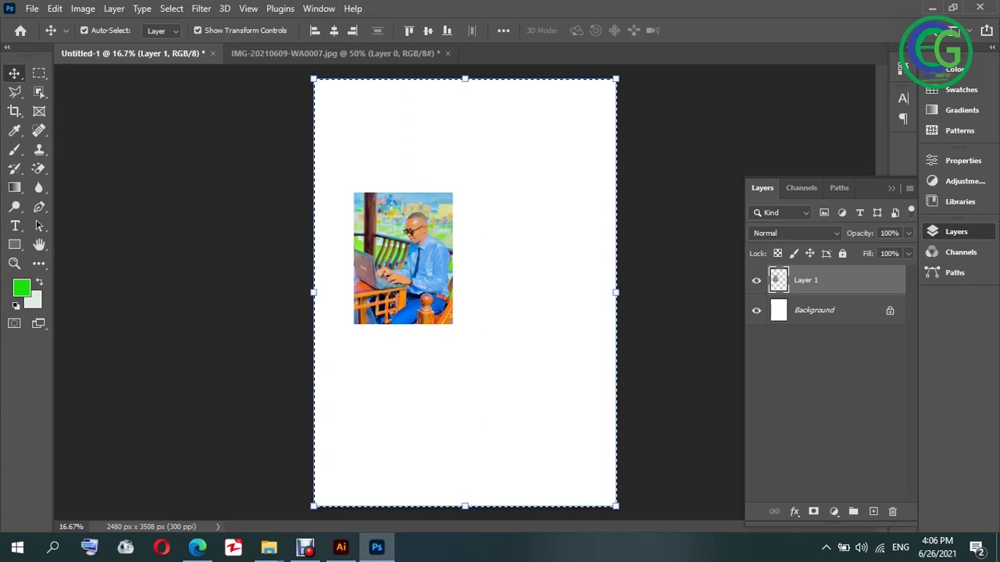
drag(403, 259, 463, 282)
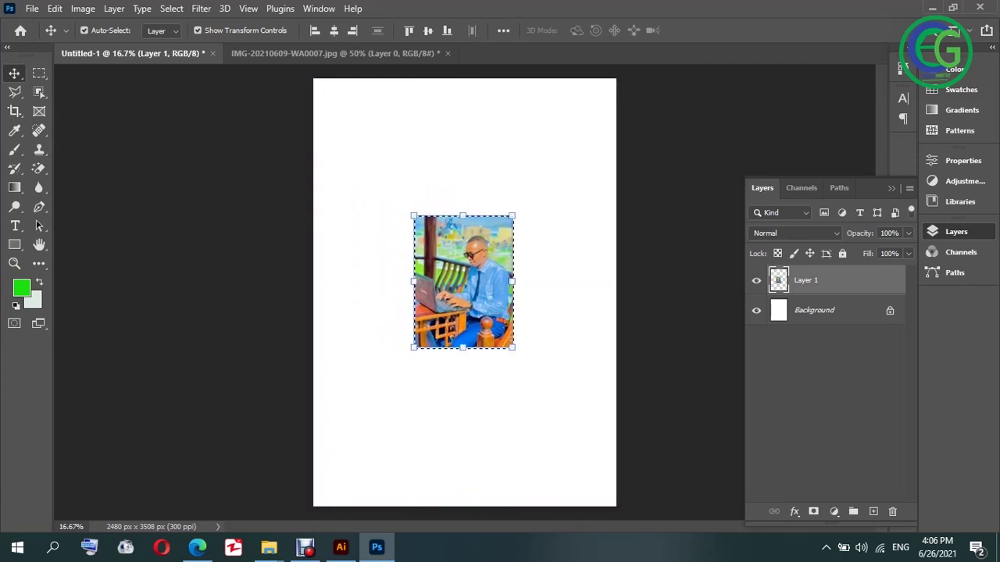
- Enlarge the placed photo to about 169% width and 141% height, centred horizontally on the page
drag(512, 348, 508, 373)
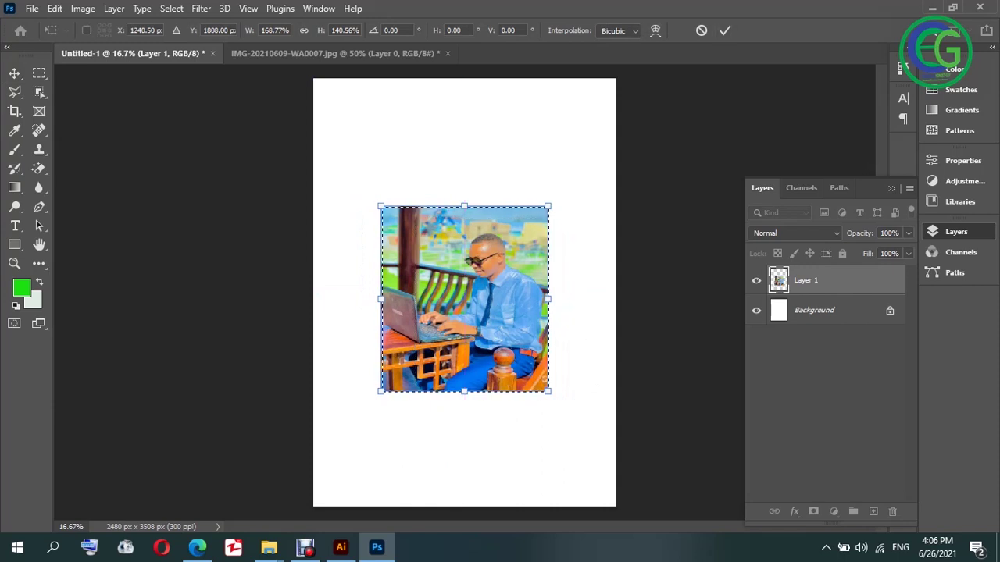
click(725, 31)
click(828, 391)
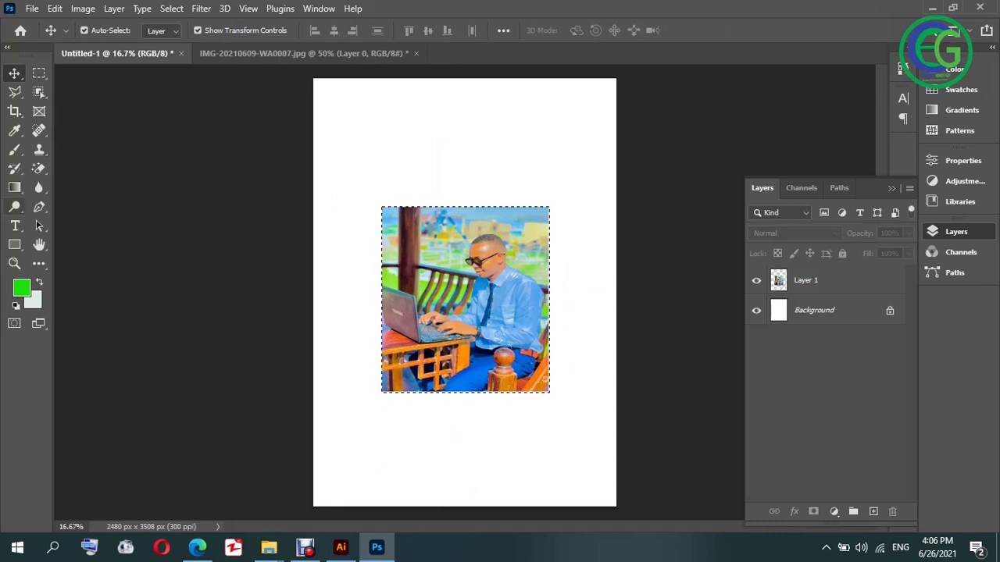
- Draw a dark five-sided polygon about 978 × 1104 px over the photo and round its corners
click(14, 245)
right_click(14, 245)
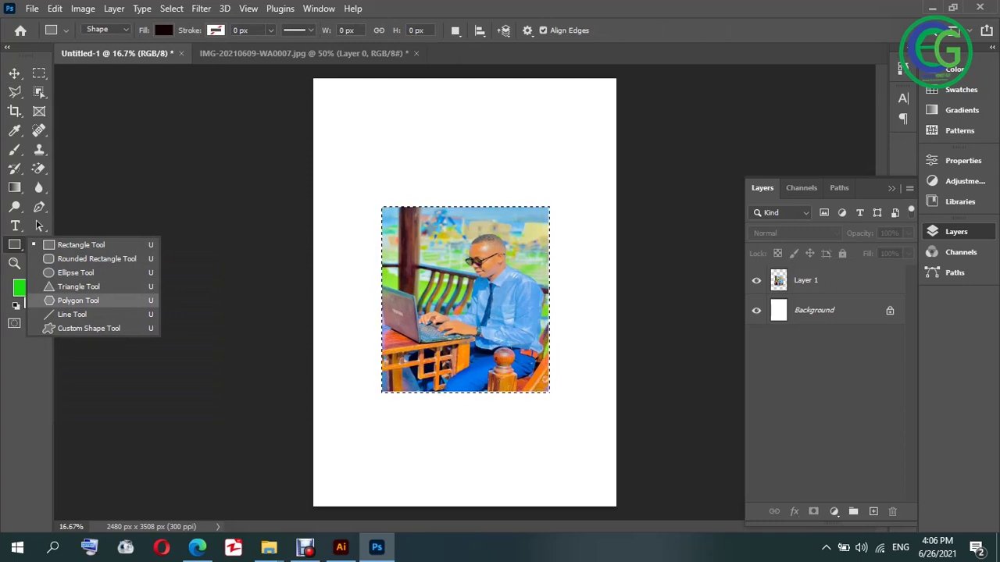
key(Escape)
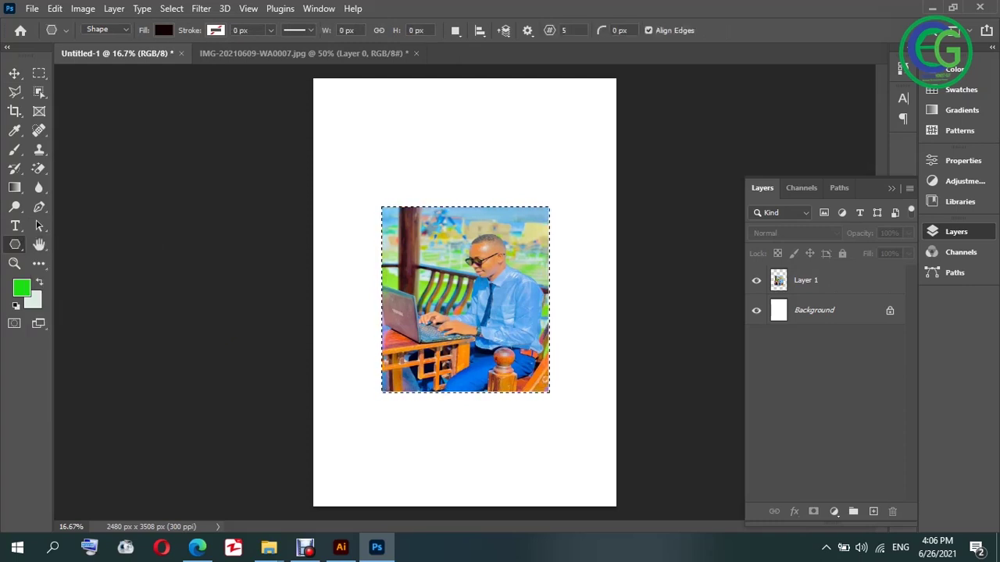
drag(525, 311, 538, 340)
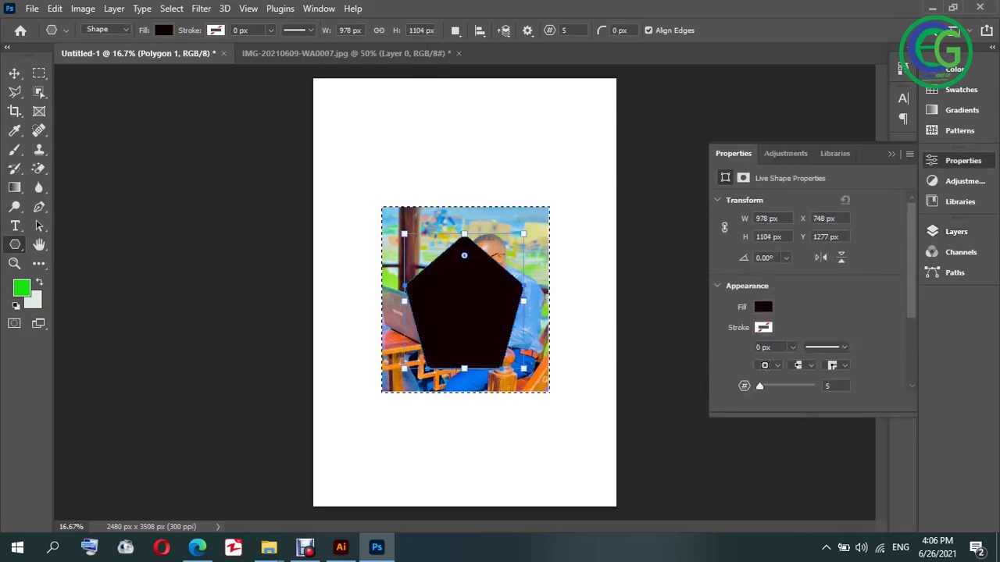
drag(464, 255, 465, 263)
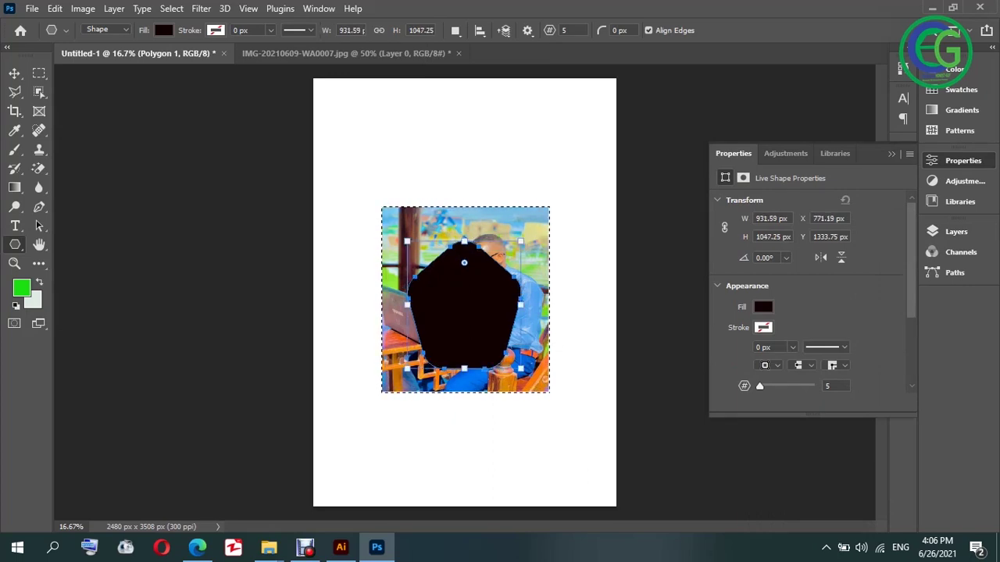
- Place the polygon layer beneath the photo layer and clip the photo to the pentagon with a clipping mask
click(959, 160)
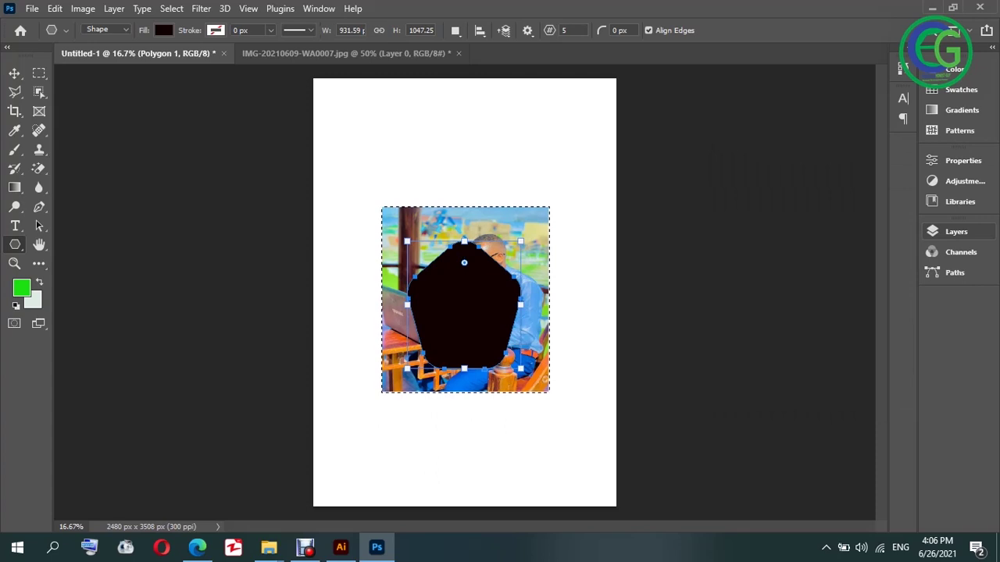
click(956, 231)
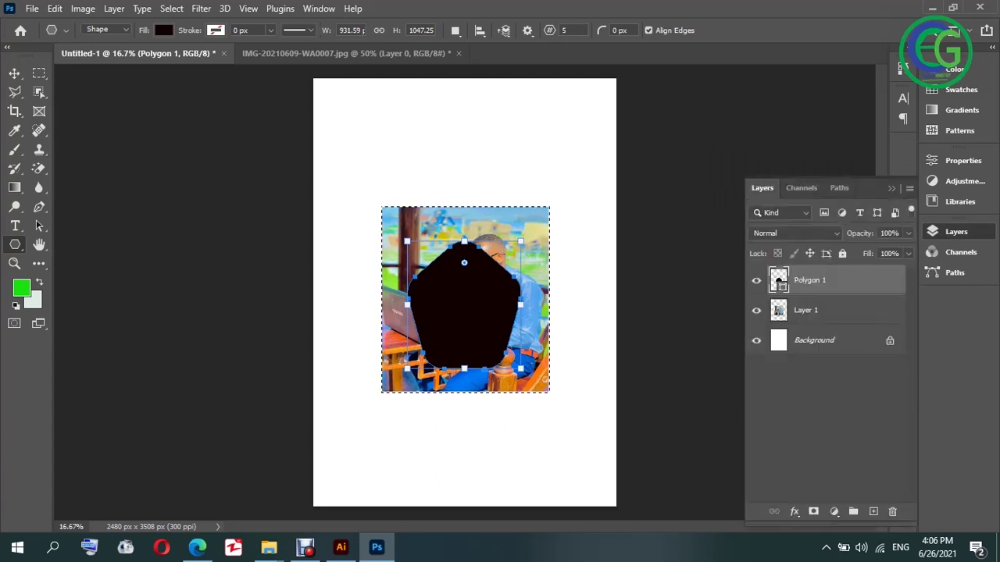
click(805, 311)
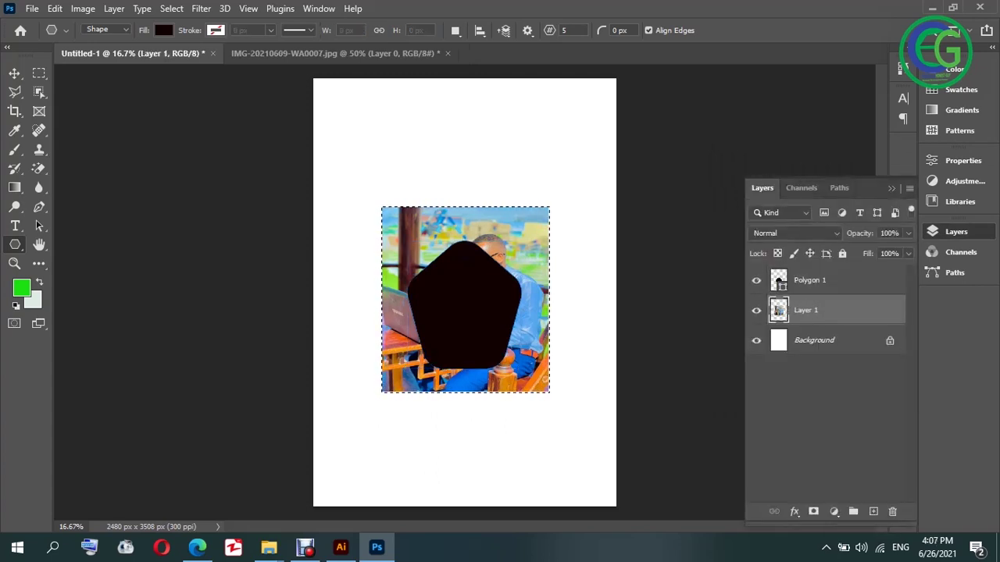
drag(778, 280, 779, 311)
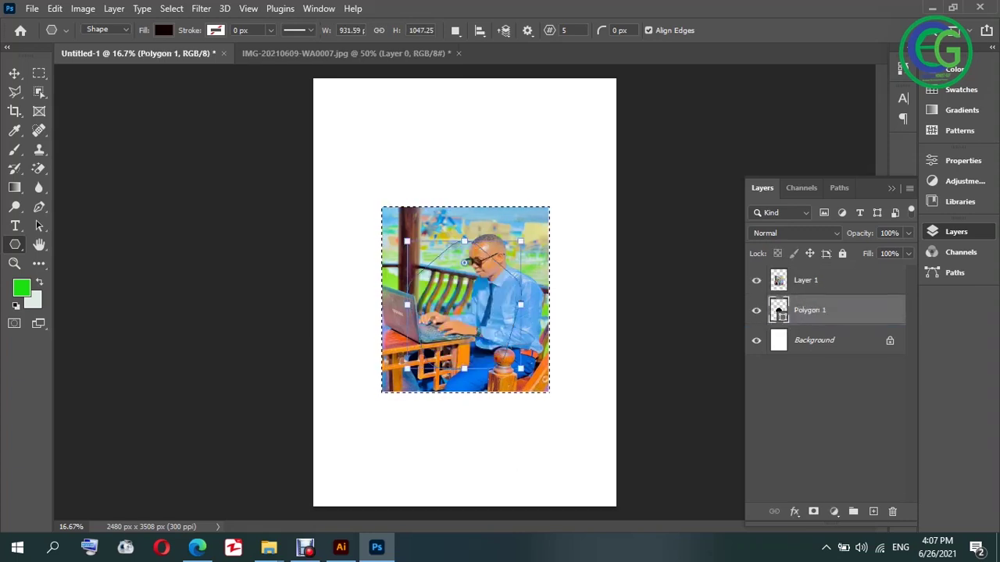
click(816, 283)
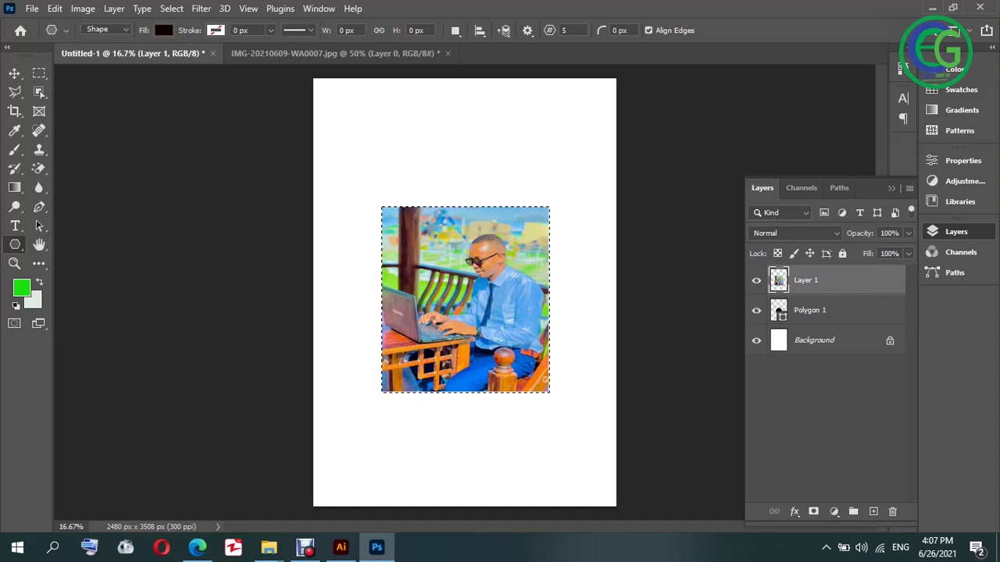
right_click(812, 281)
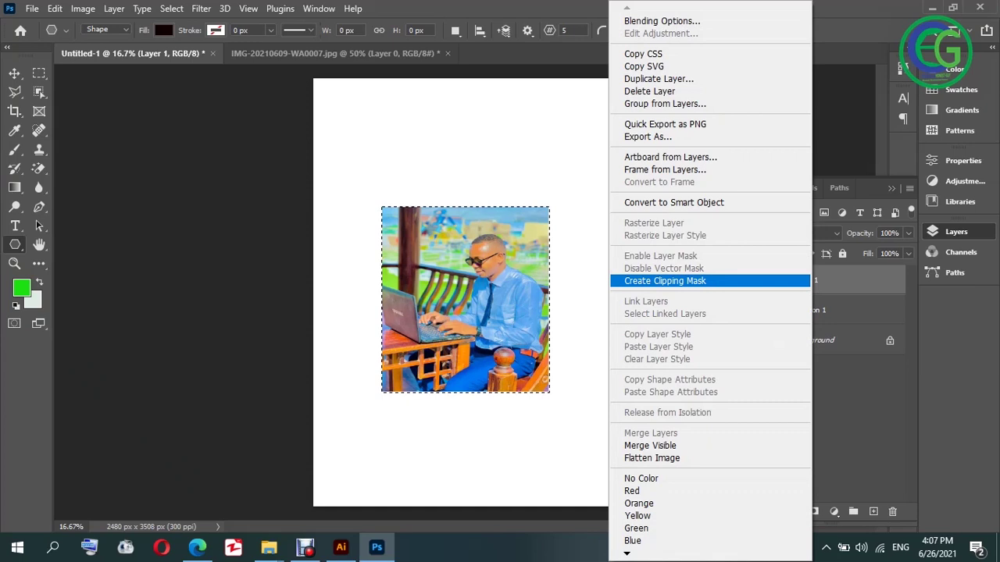
click(665, 280)
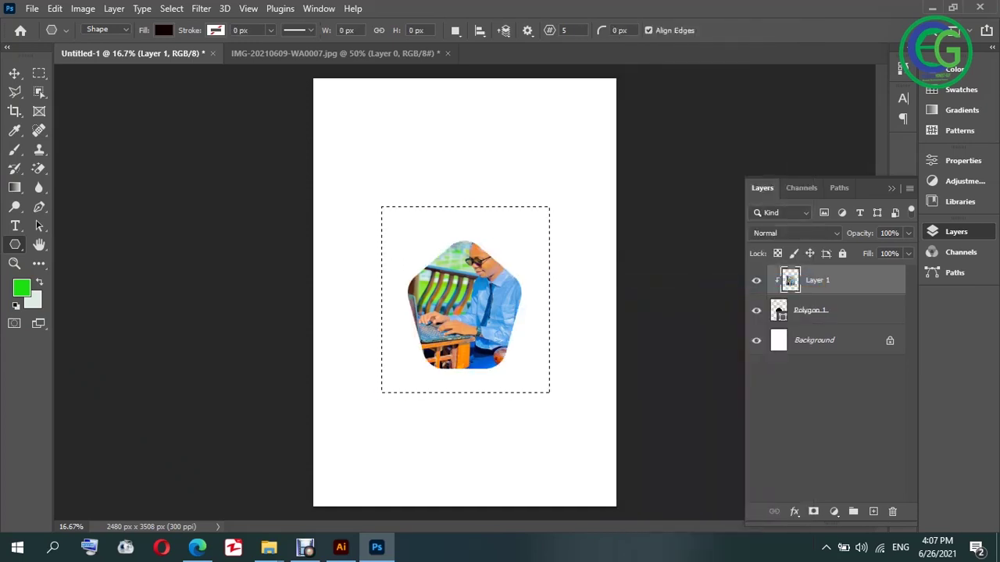
- Shift the clipped photo left and down so the man's head and upper body sit inside the pentagon
key(v)
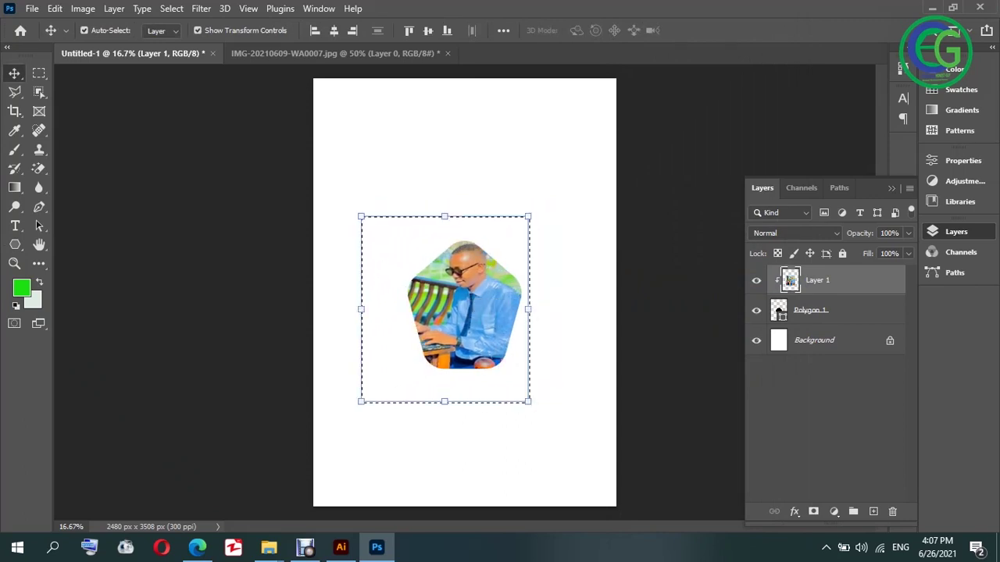
key(Left)
key(Down)
key(Down)
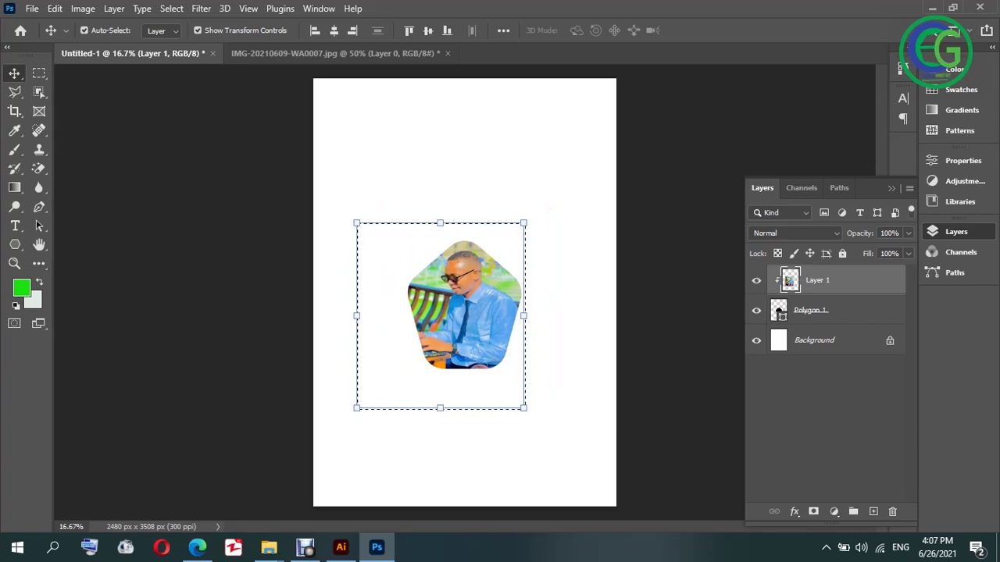
- Give the pentagon shape a blue stroke 15.60 px wide
click(779, 311)
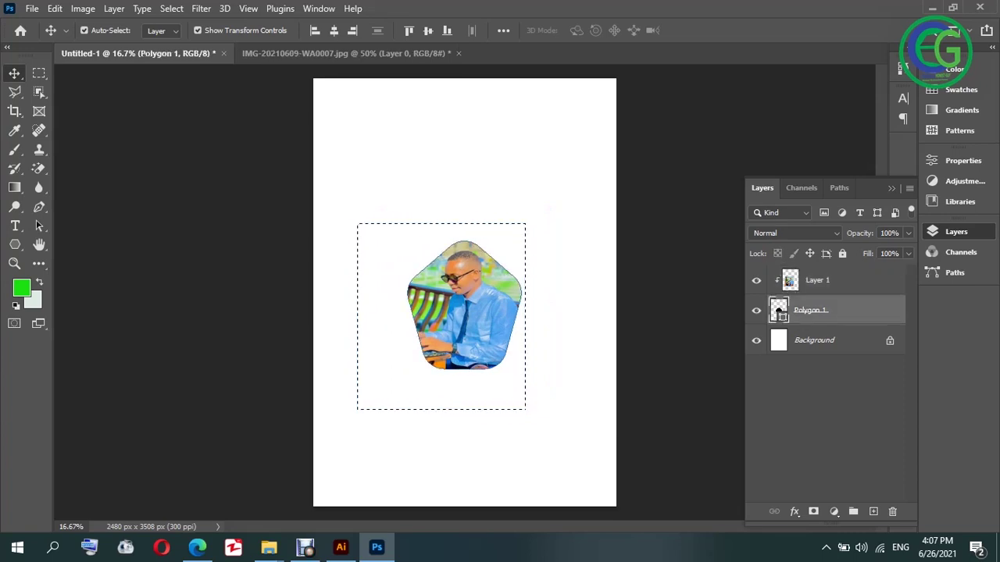
key(u)
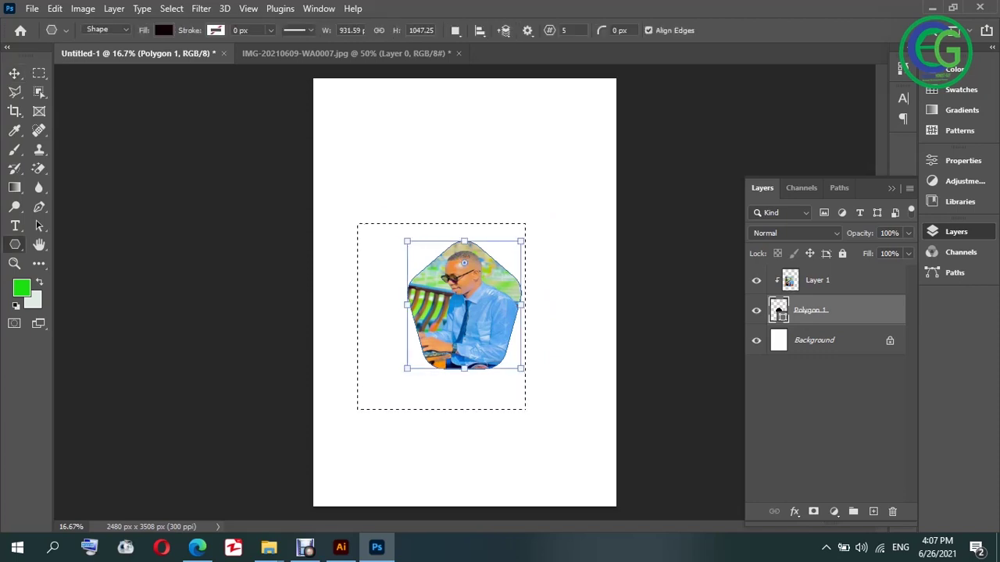
click(270, 30)
mouse_move(264, 46)
mouse_down()
mouse_move(295, 47)
mouse_move(275, 46)
mouse_move(284, 47)
mouse_up()
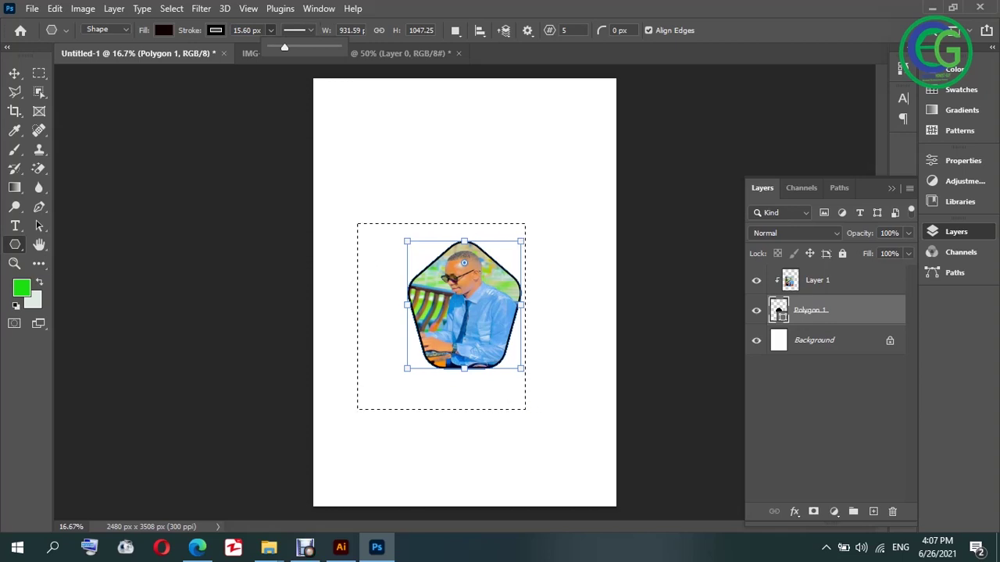
click(215, 30)
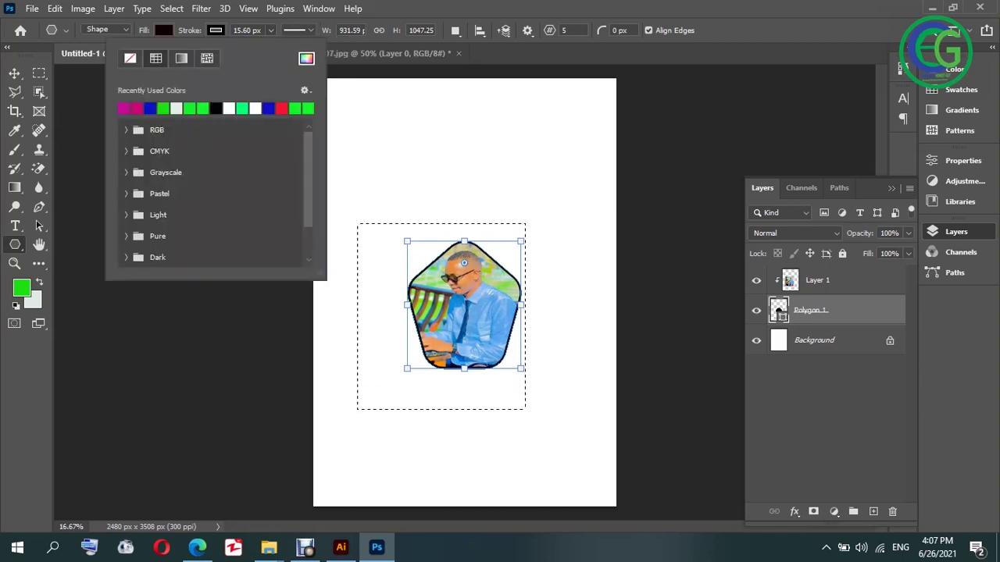
click(268, 108)
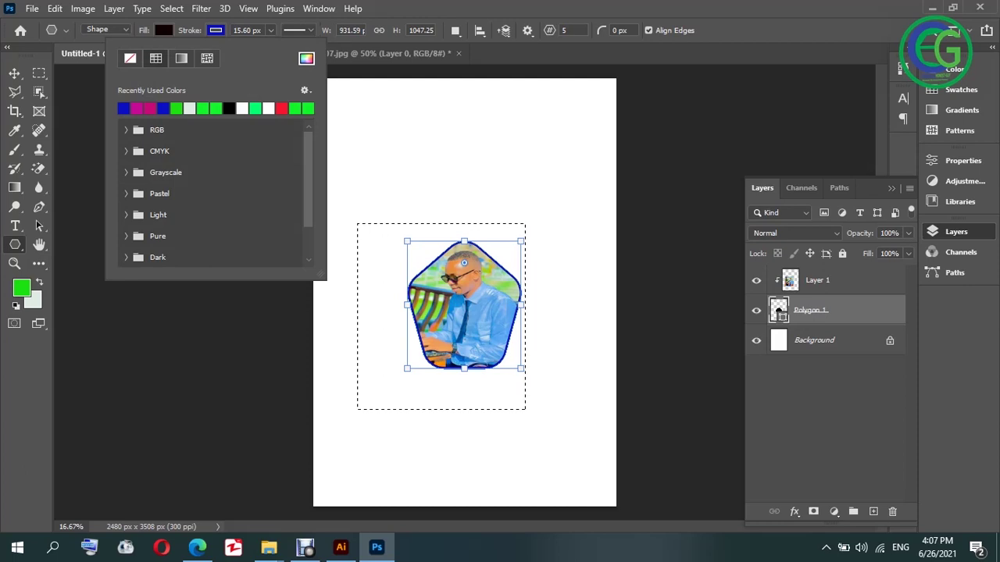
key(Return)
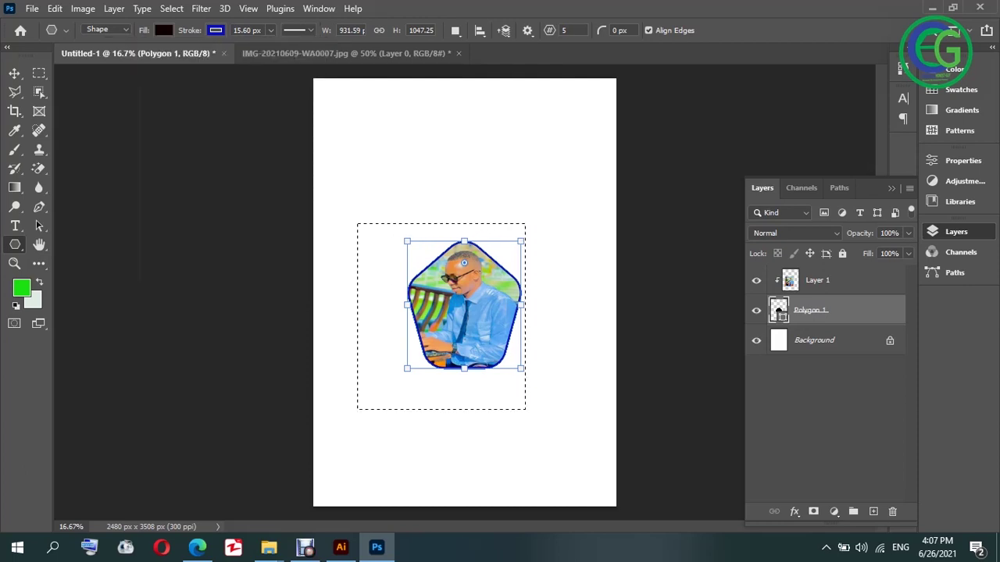
click(464, 305)
click(581, 83)
key(v)
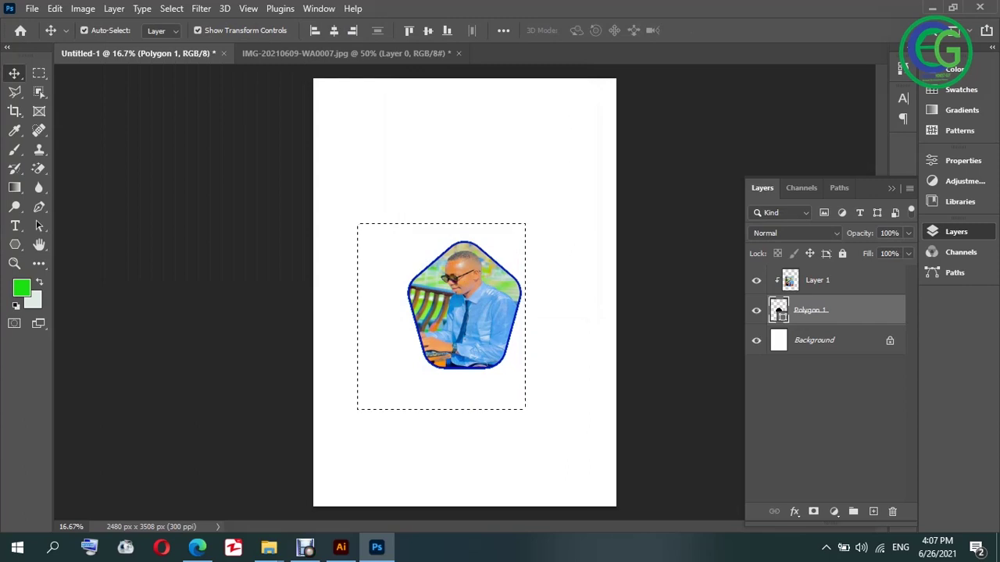
- Clear the rectangular selection around the photo and make the clipped photo layer active with the Move tool
ctrl+click(779, 311)
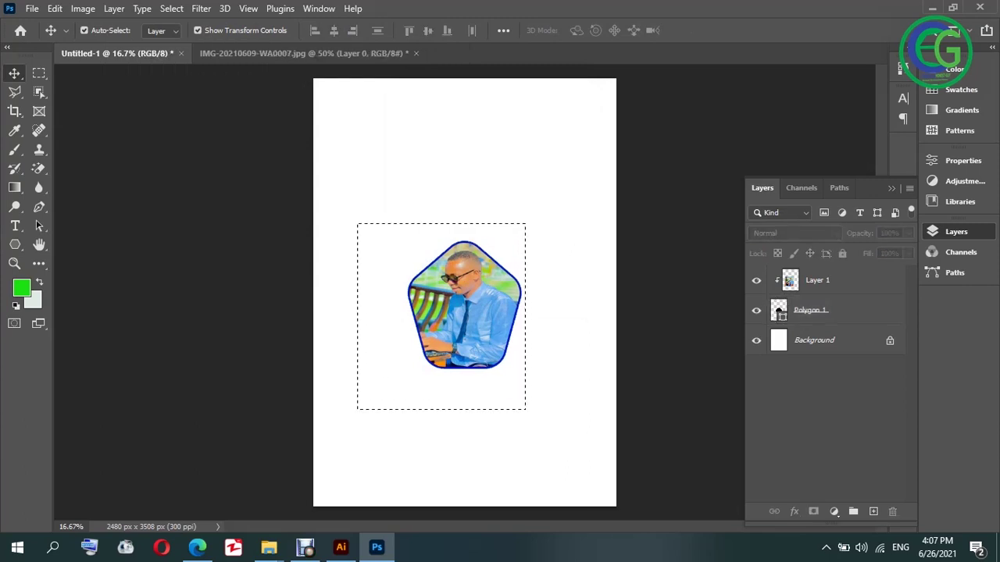
key(m)
key(ctrl+d)
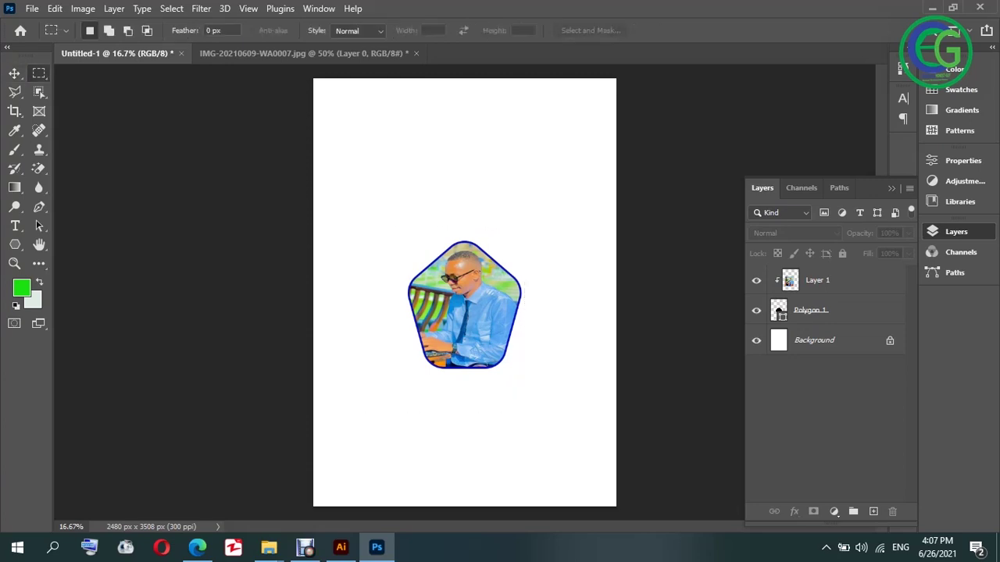
key(v)
key(alt+period)
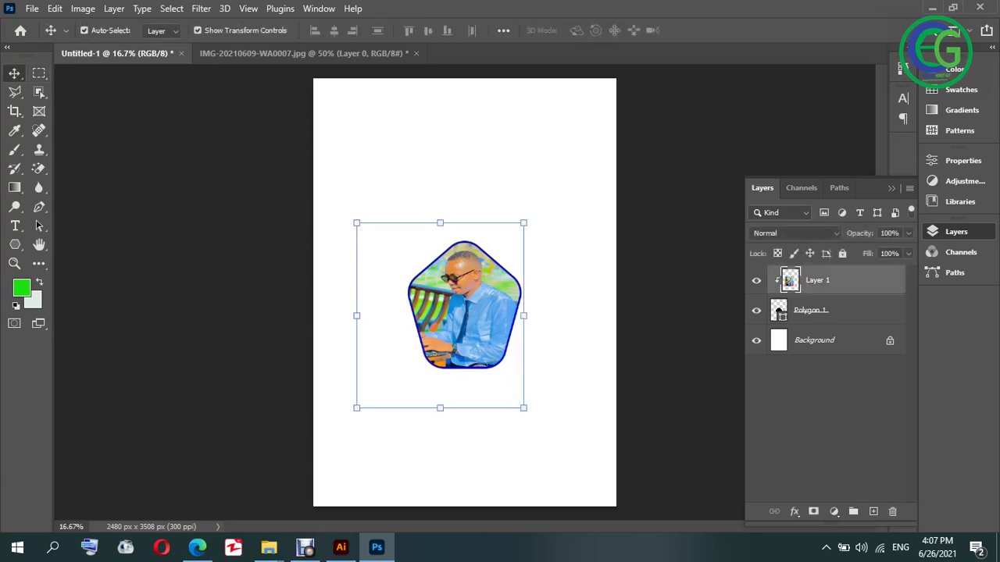
- Stretch the clipped photo to about 105% width and 132% height inside the pentagon, and make the polygon layer active
drag(524, 407, 532, 468)
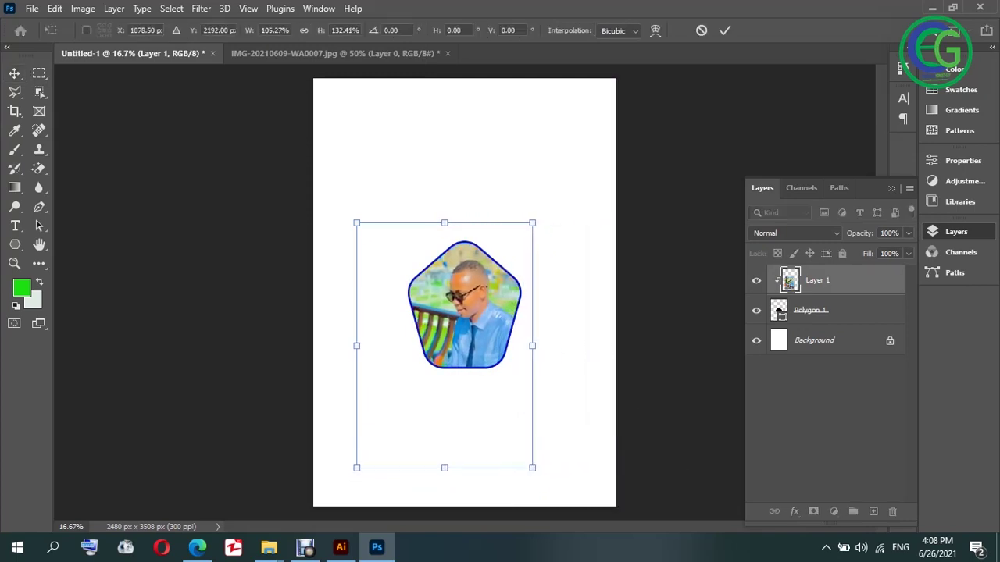
click(780, 312)
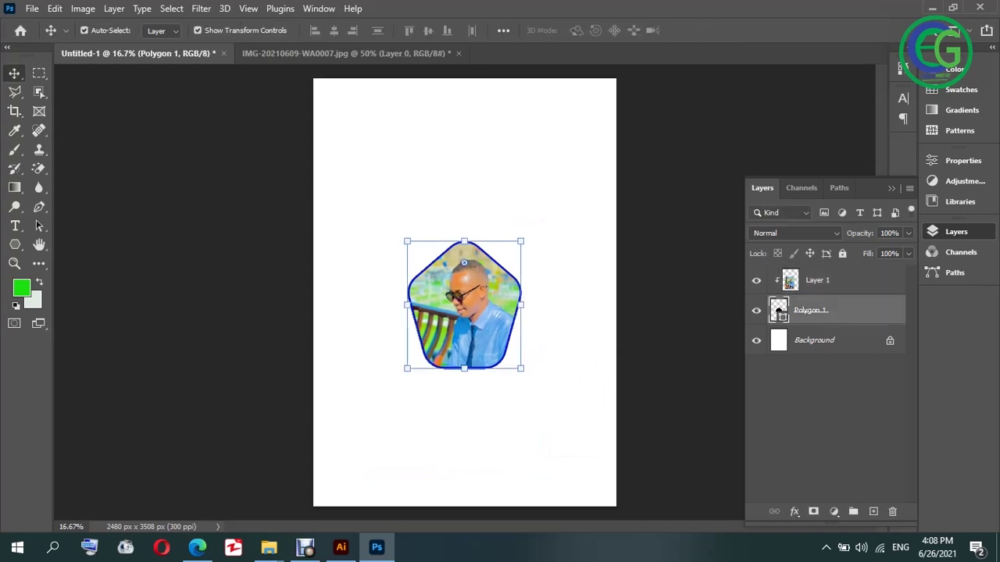
- Enlarge the photo and pentagon layers together to about 253% width and 231% height, centre them on the page, and deselect the layers
key(alt+shift+bracketright)
key(ctrl)
drag(532, 345, 616, 346)
drag(486, 224, 485, 138)
drag(515, 218, 411, 267)
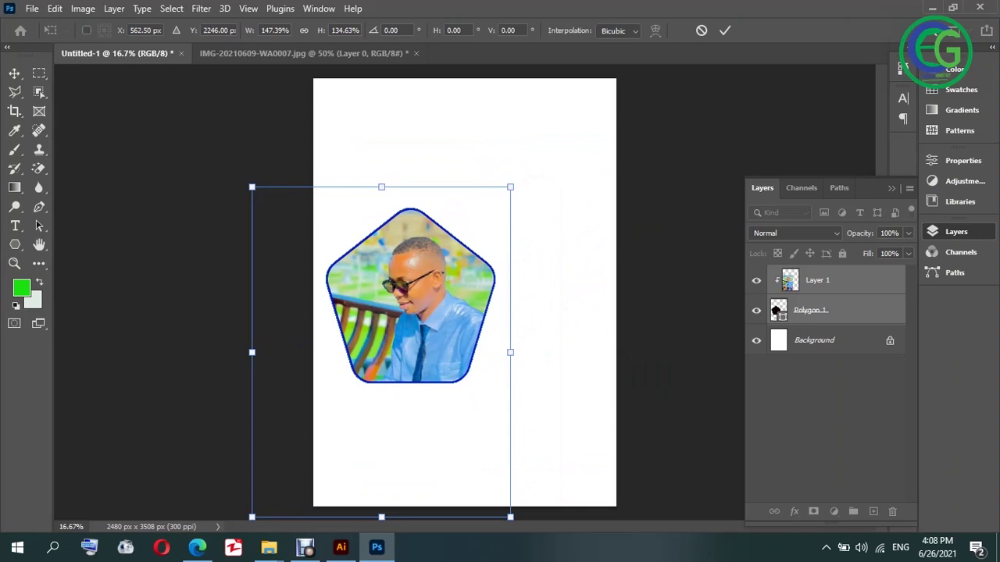
drag(252, 188, 160, 70)
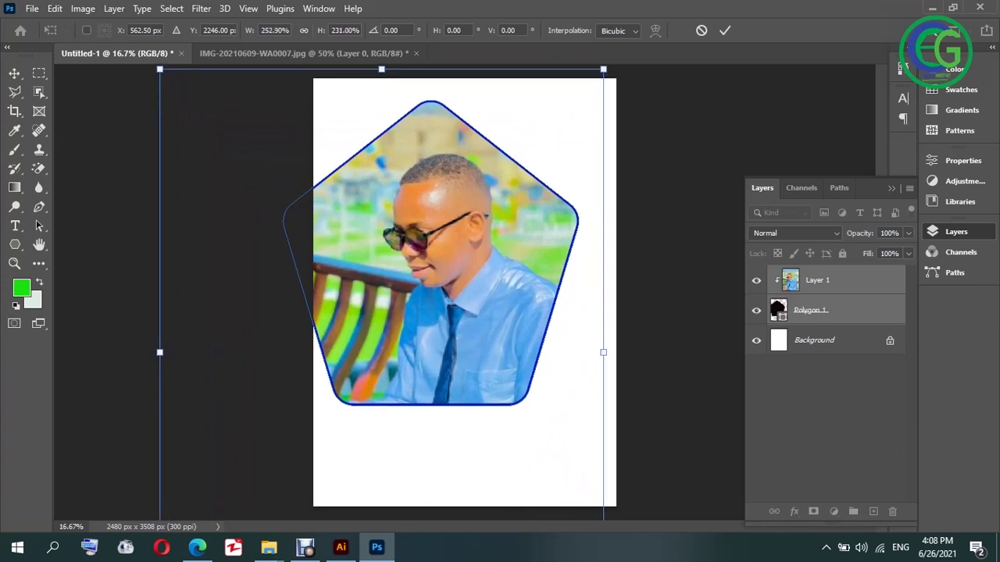
click(725, 31)
drag(440, 172, 480, 213)
key(ctrl+alt+a)
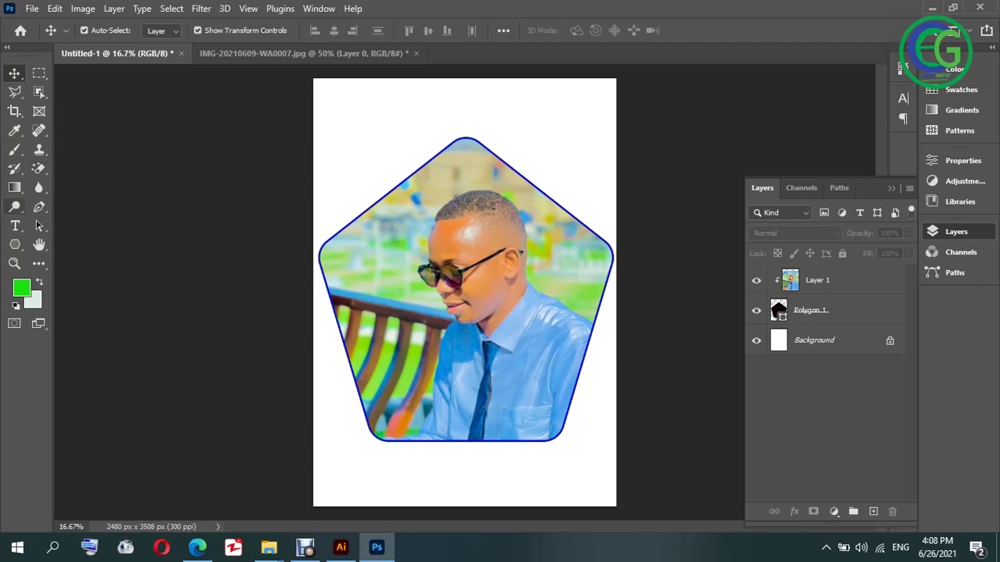
- Add the man's name as green 68 pt Times New Roman horizontal text at the pentagon's lower edge
click(14, 206)
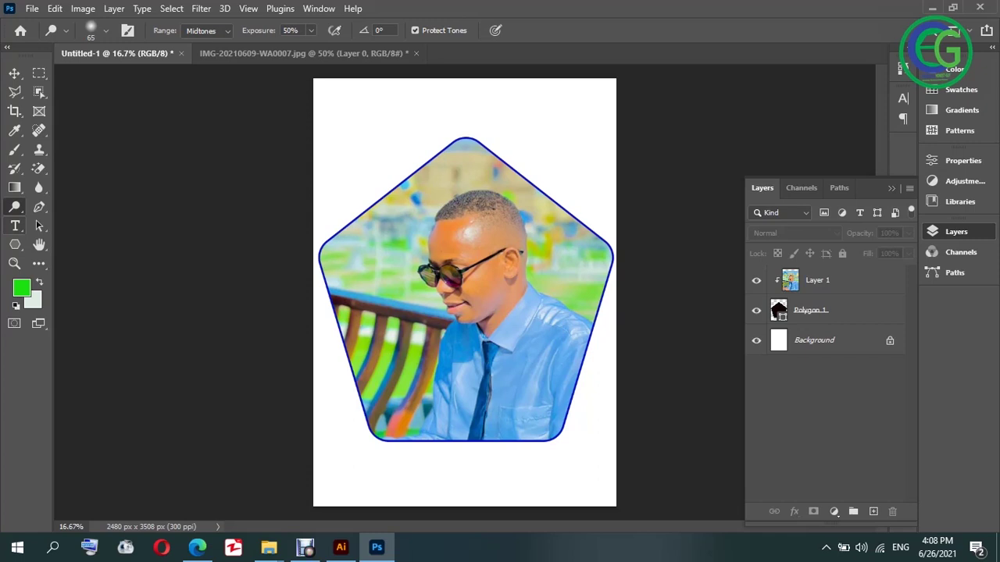
click(15, 225)
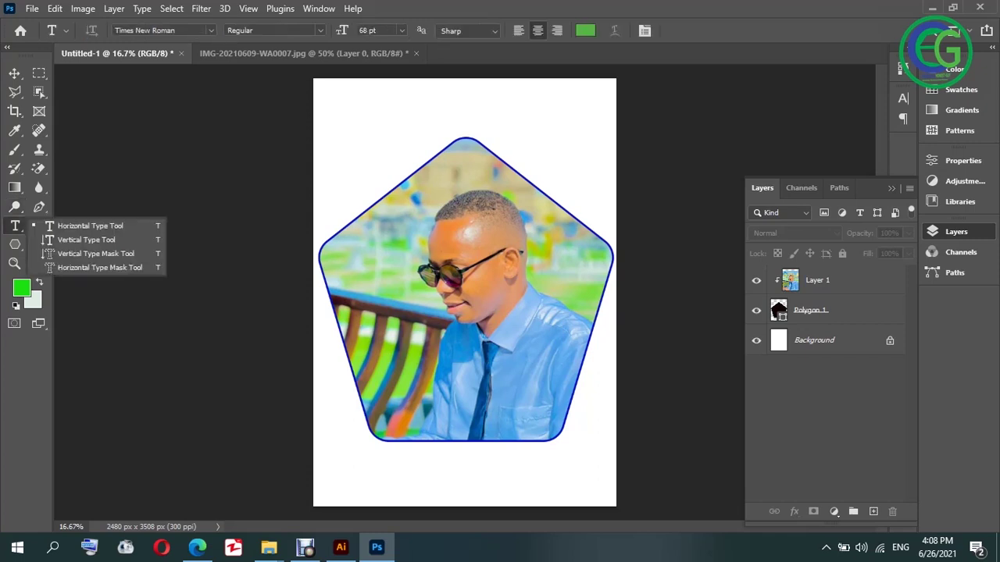
click(90, 226)
click(380, 463)
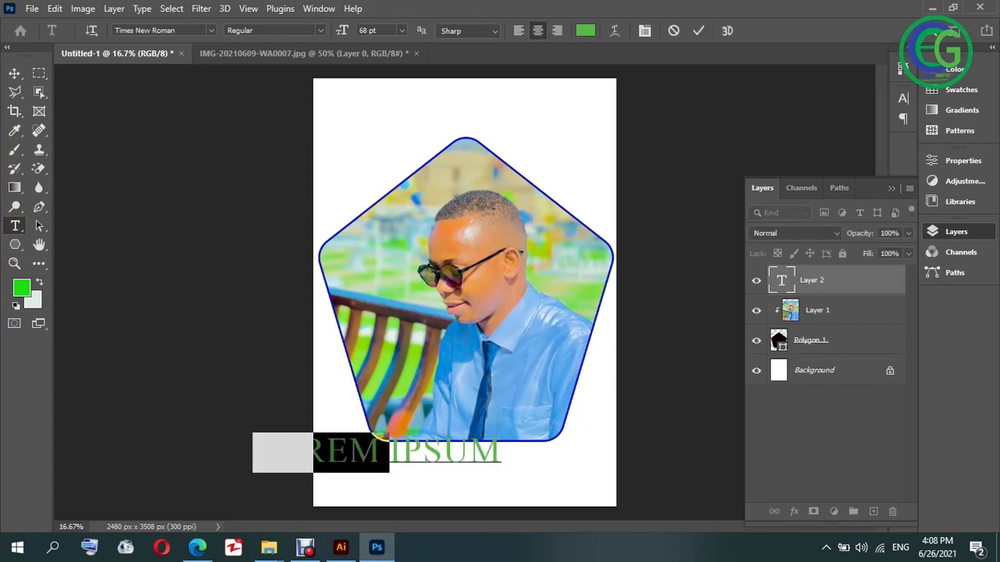
text(CABD)
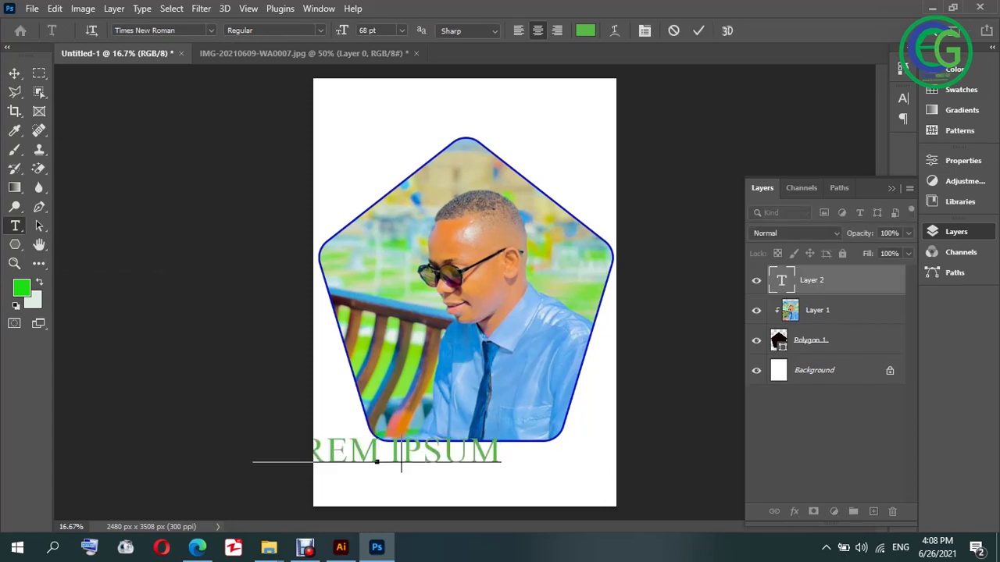
text(ULLAHH)
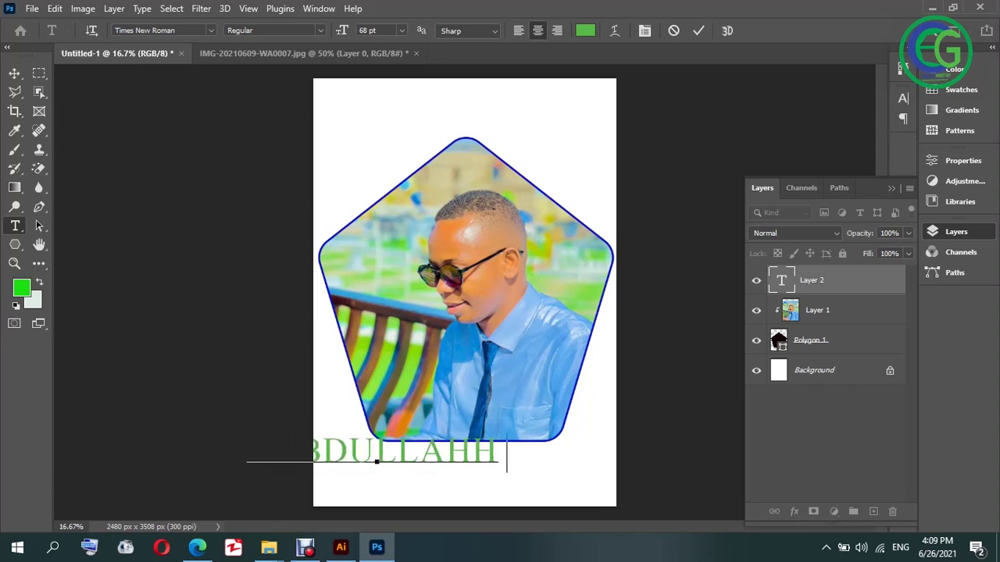
right_click(39, 73)
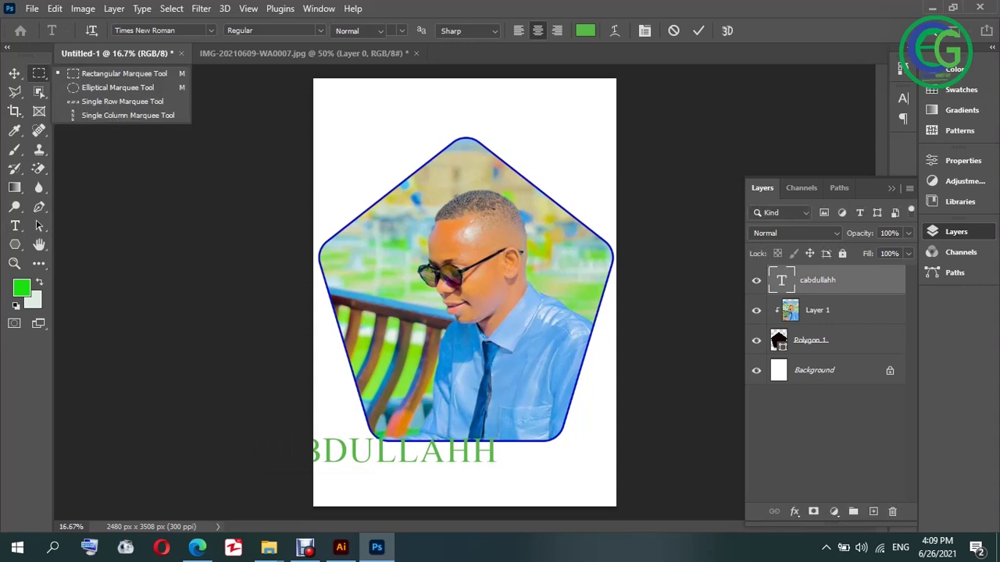
click(124, 73)
- Narrow the name text to about 59% width and centre it just below the pentagon
right_click(14, 73)
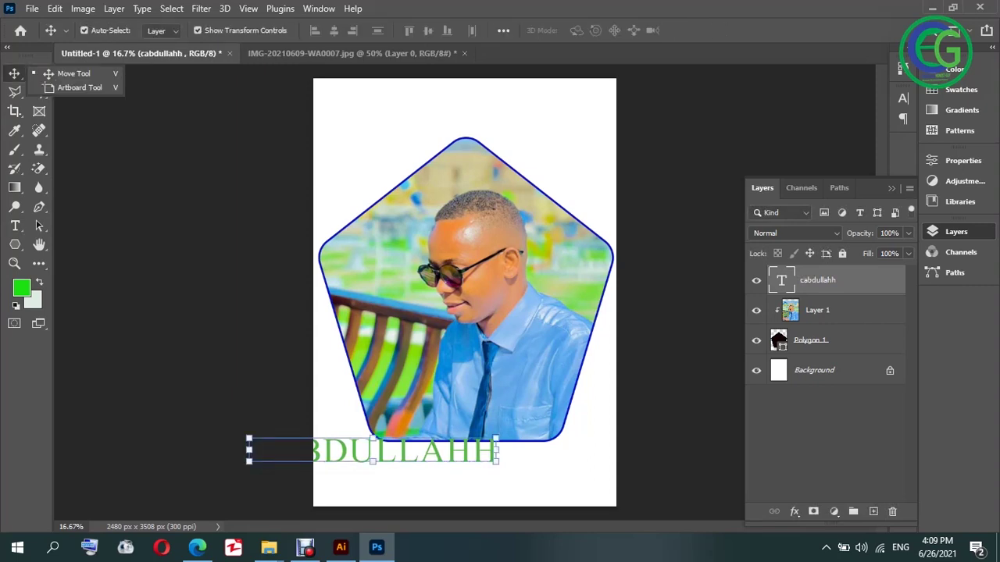
click(74, 74)
drag(248, 450, 437, 455)
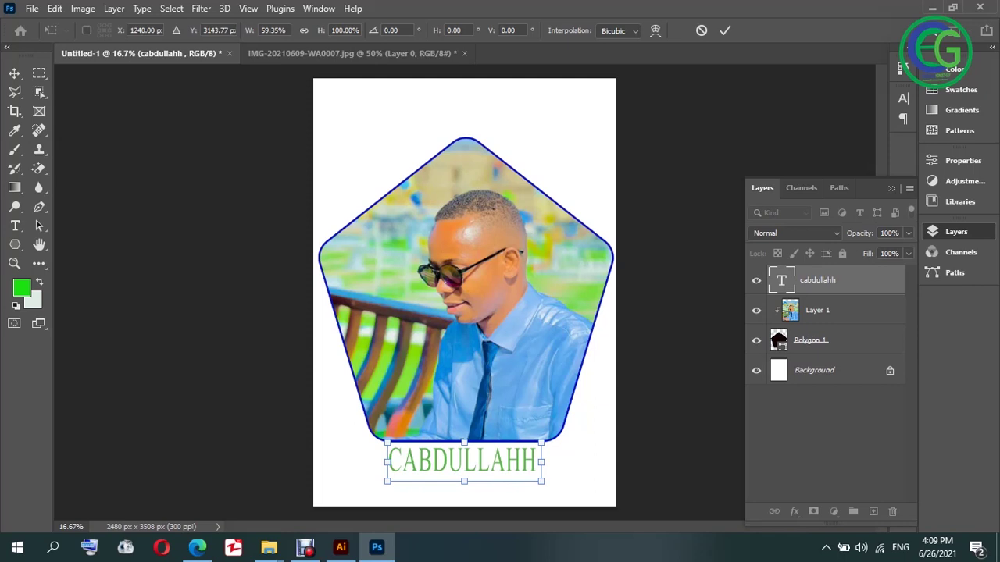
click(725, 29)
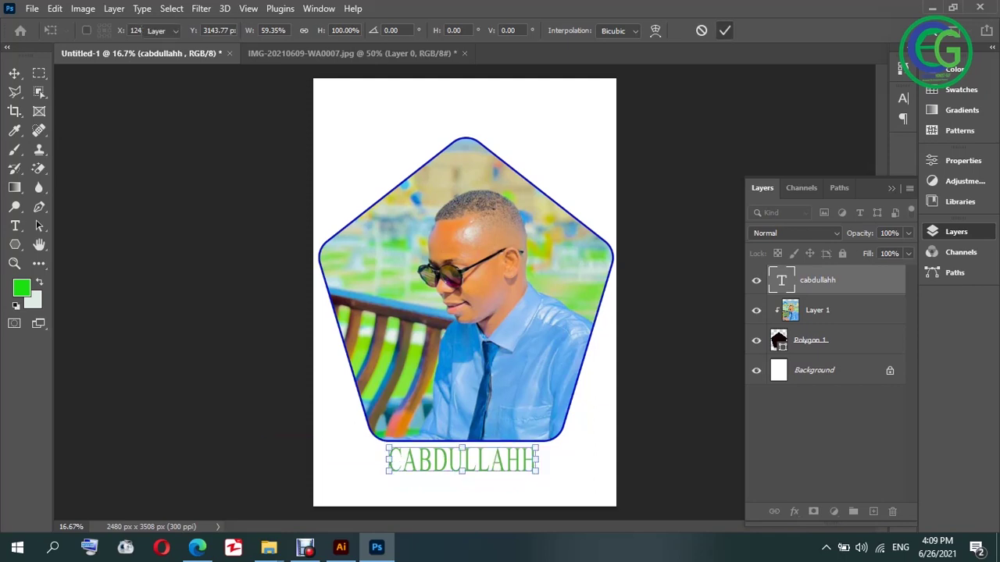